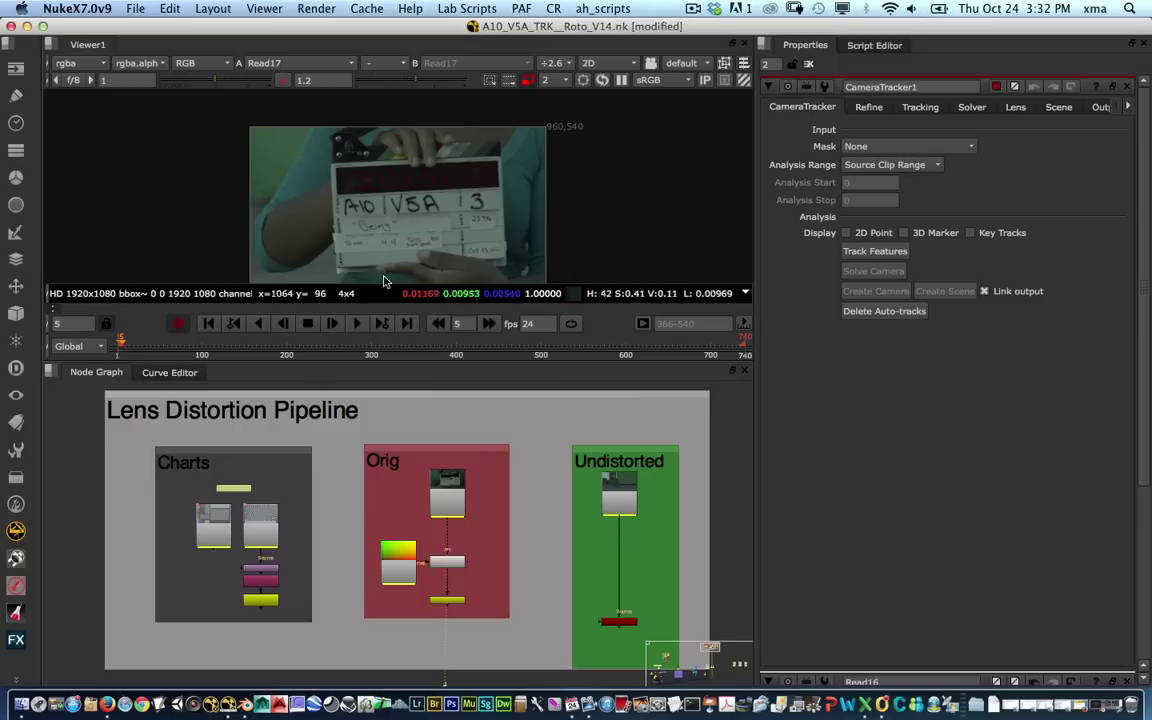
Step: Examine the slate in the original Read17 footage for the shot name, focal length, lens and frame rate
scroll(447, 490, "up", 4)
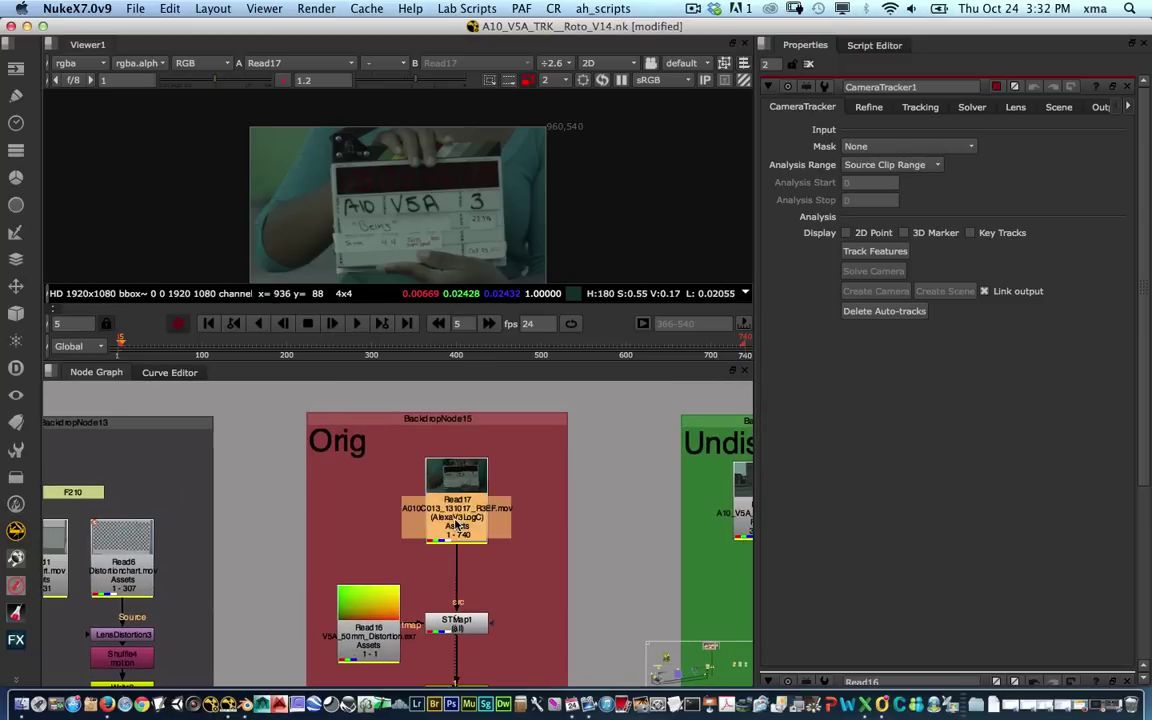
scroll(415, 218, "up", 4)
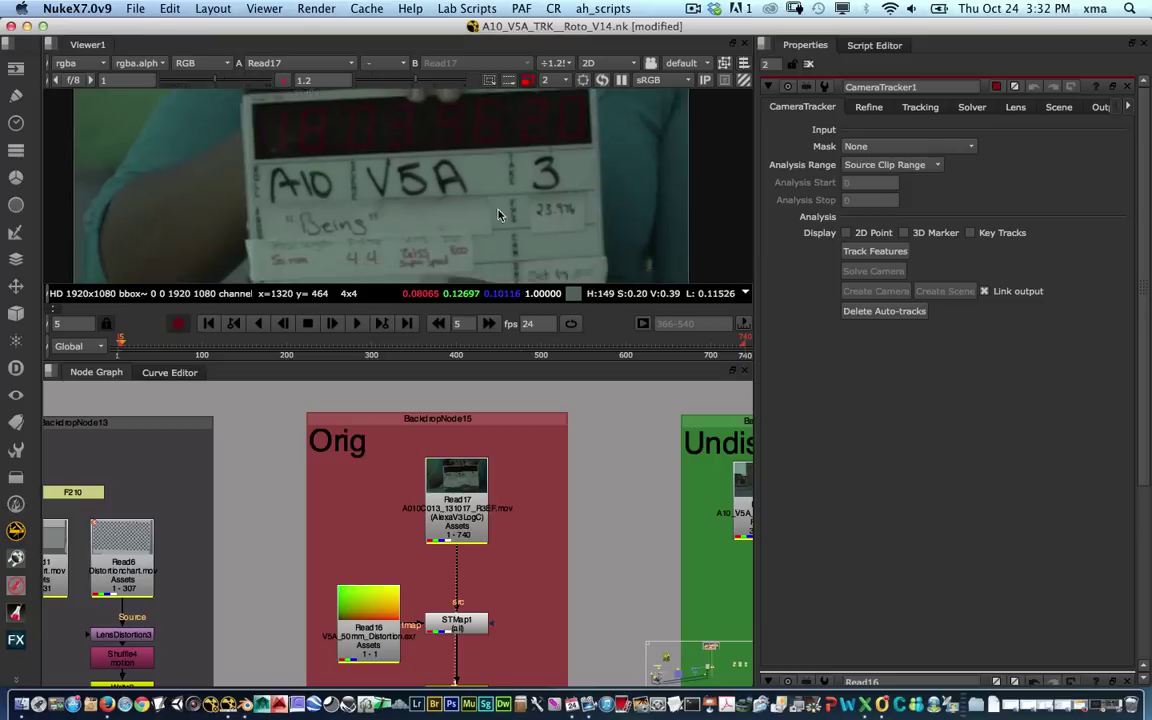
middle_click_drag(498, 210, 480, 174)
scroll(398, 222, "up", 2)
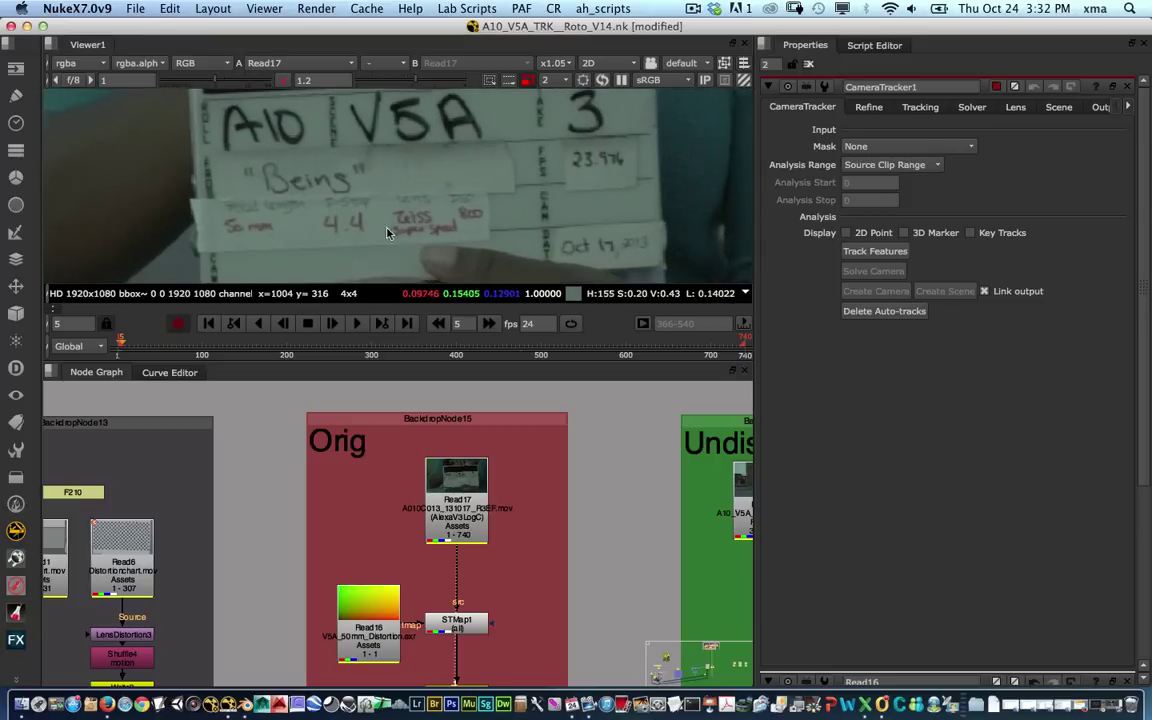
middle_click_drag(388, 233, 311, 181)
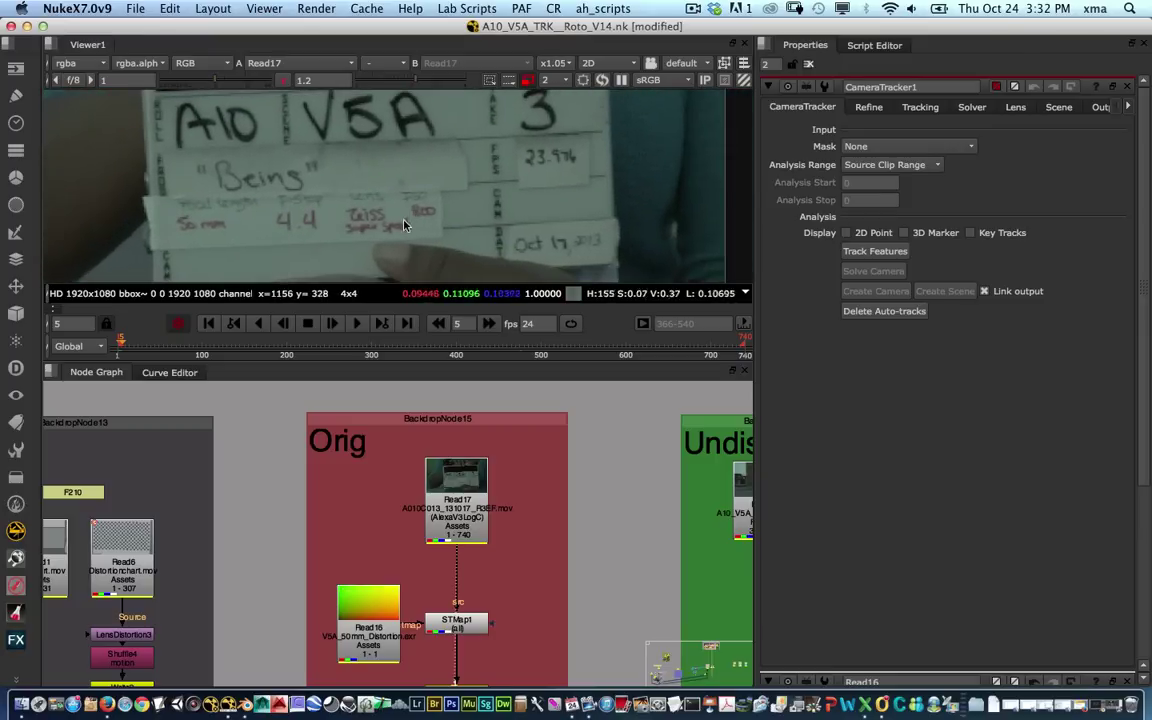
scroll(462, 190, "down", 7)
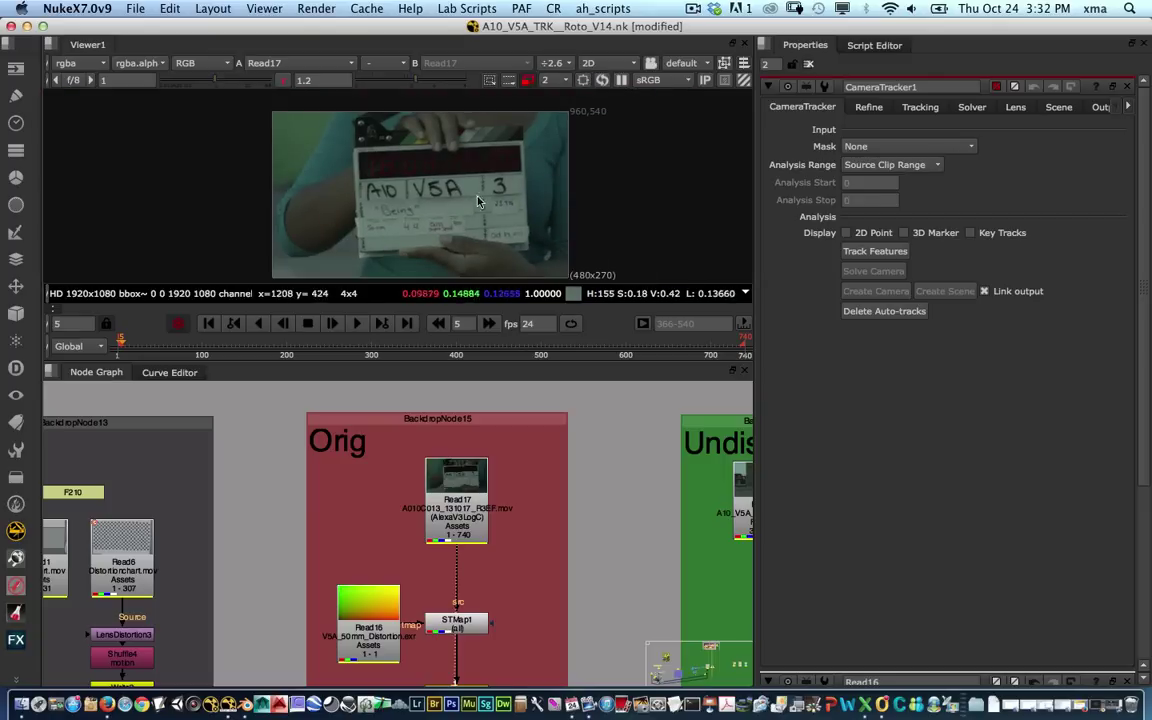
scroll(480, 202, "up", 1)
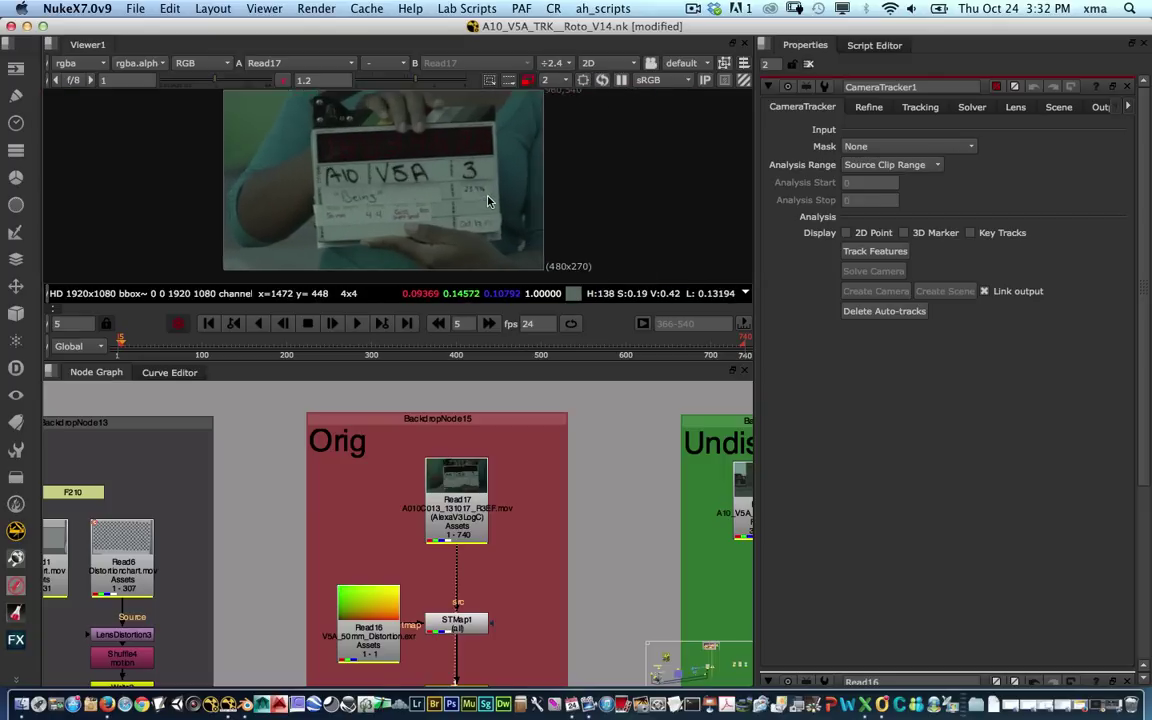
Step: Delete the existing LensDistortion node below the Distortionchart.mov clip in the Charts group
middle_click_drag(220, 584, 423, 541)
scroll(463, 499, "up", 2)
scroll(420, 517, "up", 2)
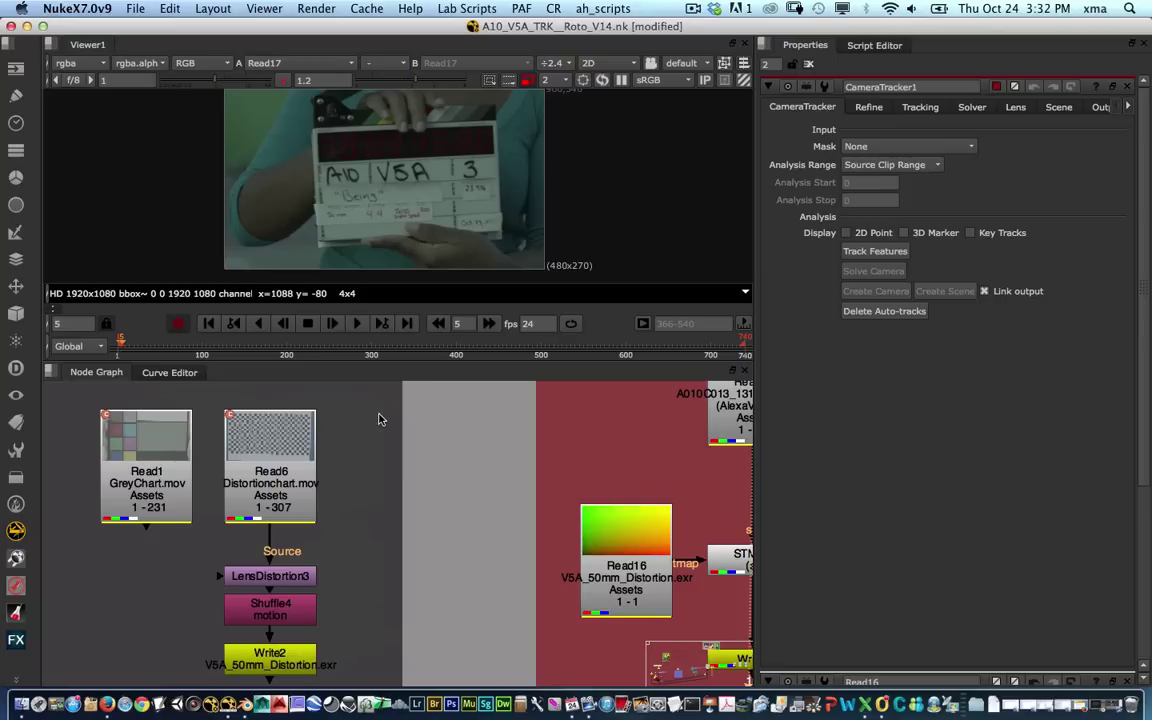
scroll(424, 521, "down", 5)
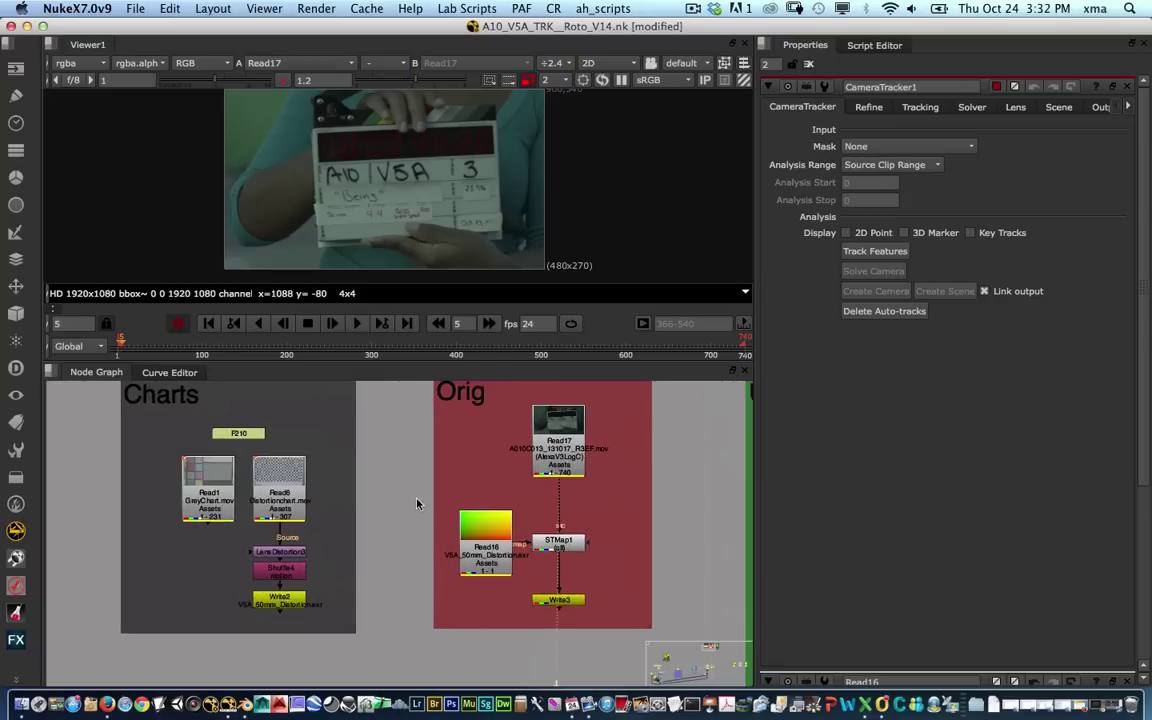
scroll(310, 525, "up", 5)
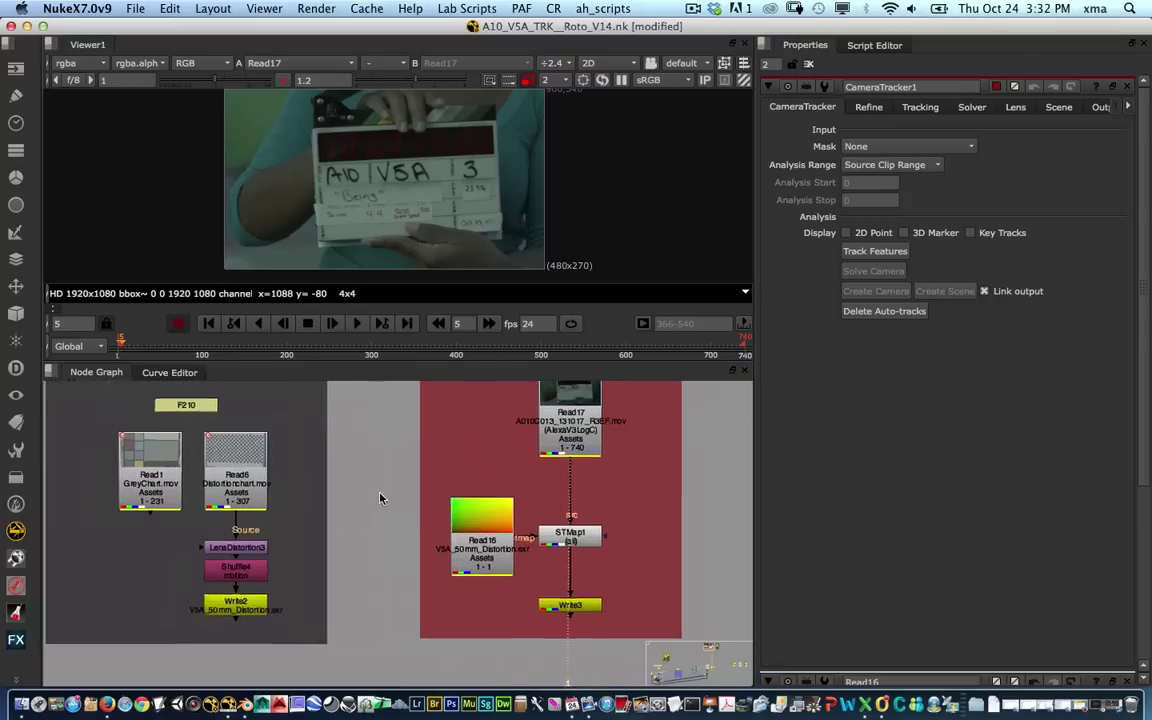
key("Delete")
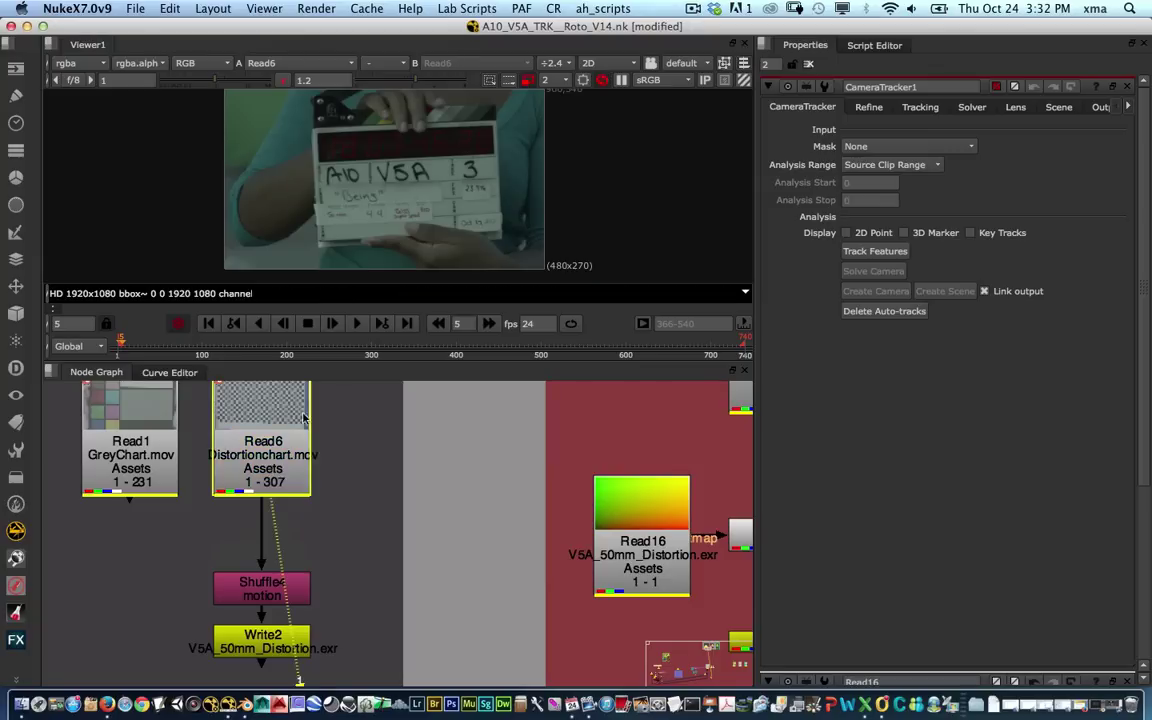
Step: Show the Distortionchart.mov clip in the viewer and go to frame 210
key("1")
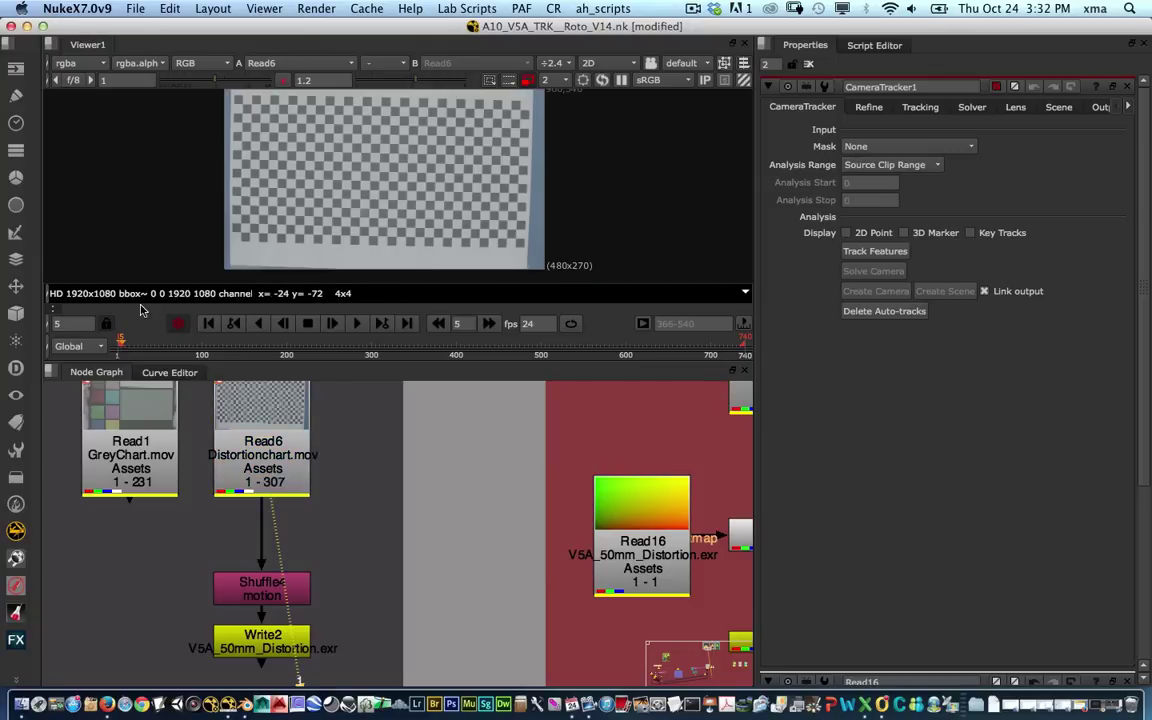
left_click(81, 323)
type("210")
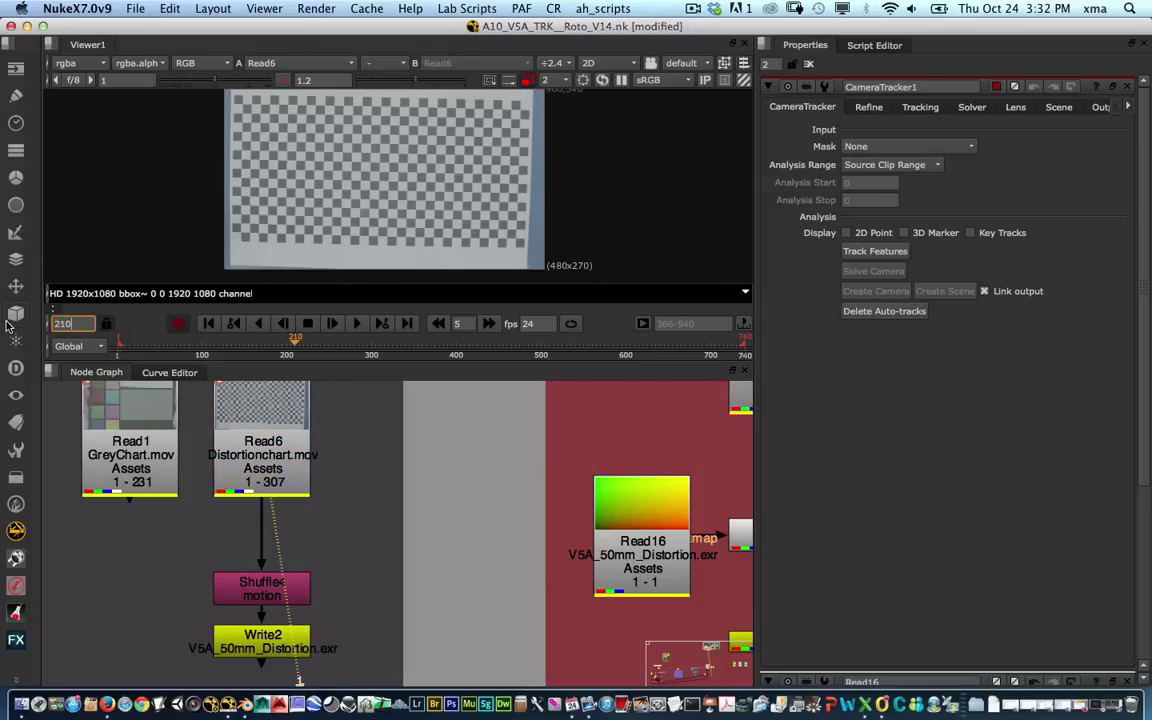
key("Return")
scroll(553, 190, "down", 3)
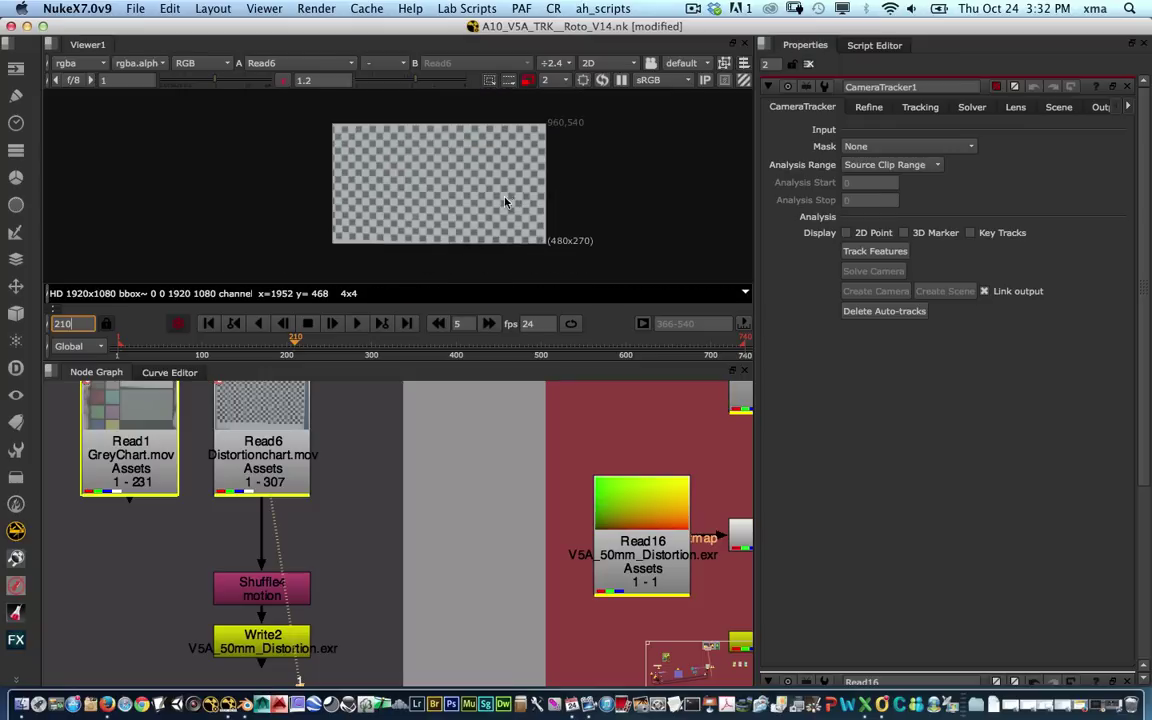
scroll(540, 205, "up", 2)
Step: Delete the Shuffle node between the Distortionchart.mov clip and the Write2 node
middle_click_drag(315, 566, 343, 526)
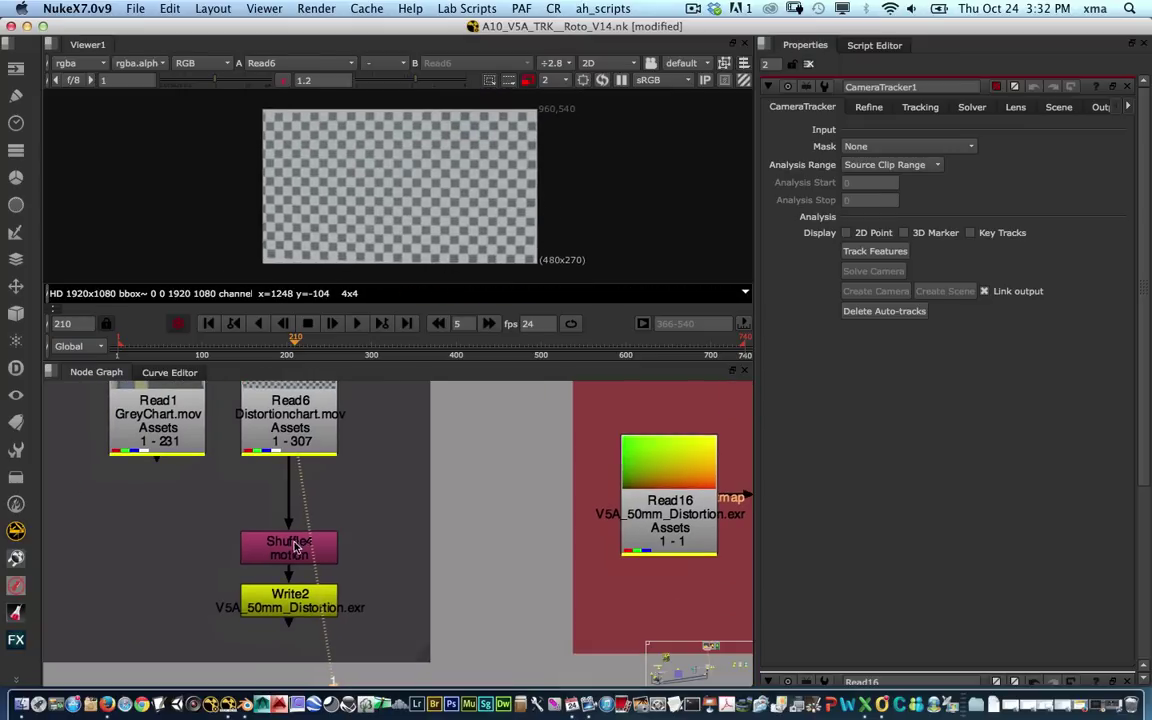
left_click(294, 538)
key("Delete")
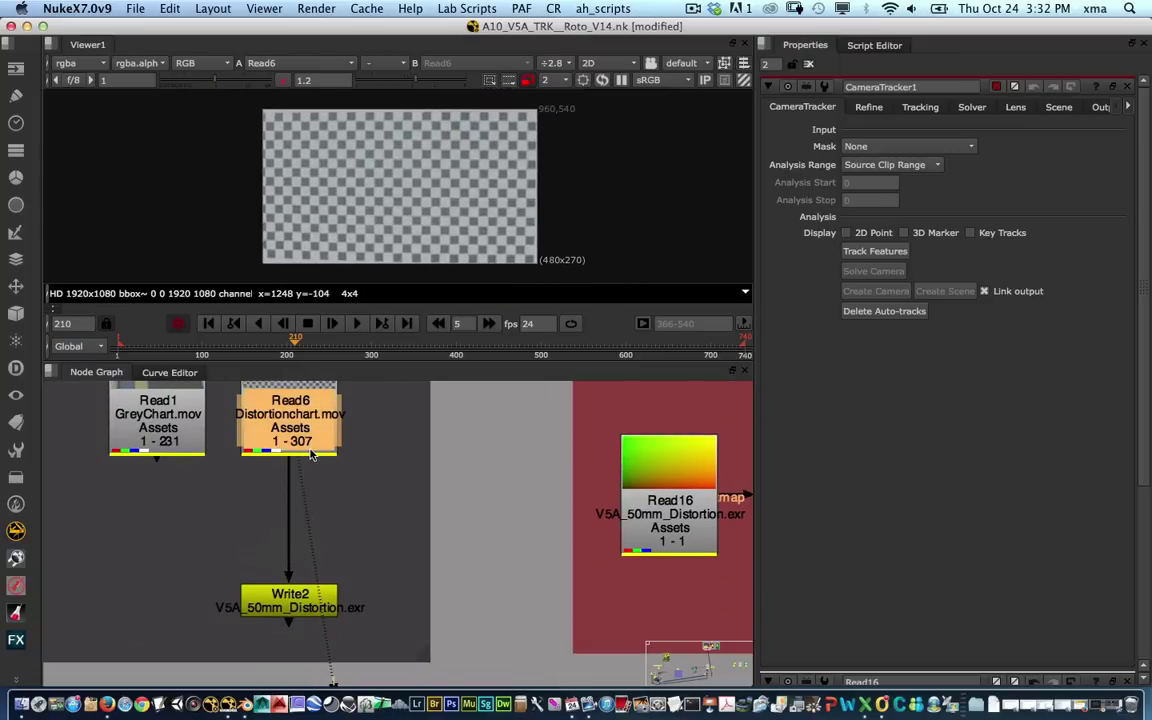
Step: Insert a new LensDistortion node between the Distortionchart.mov clip and Write2
key("Tab")
type("len")
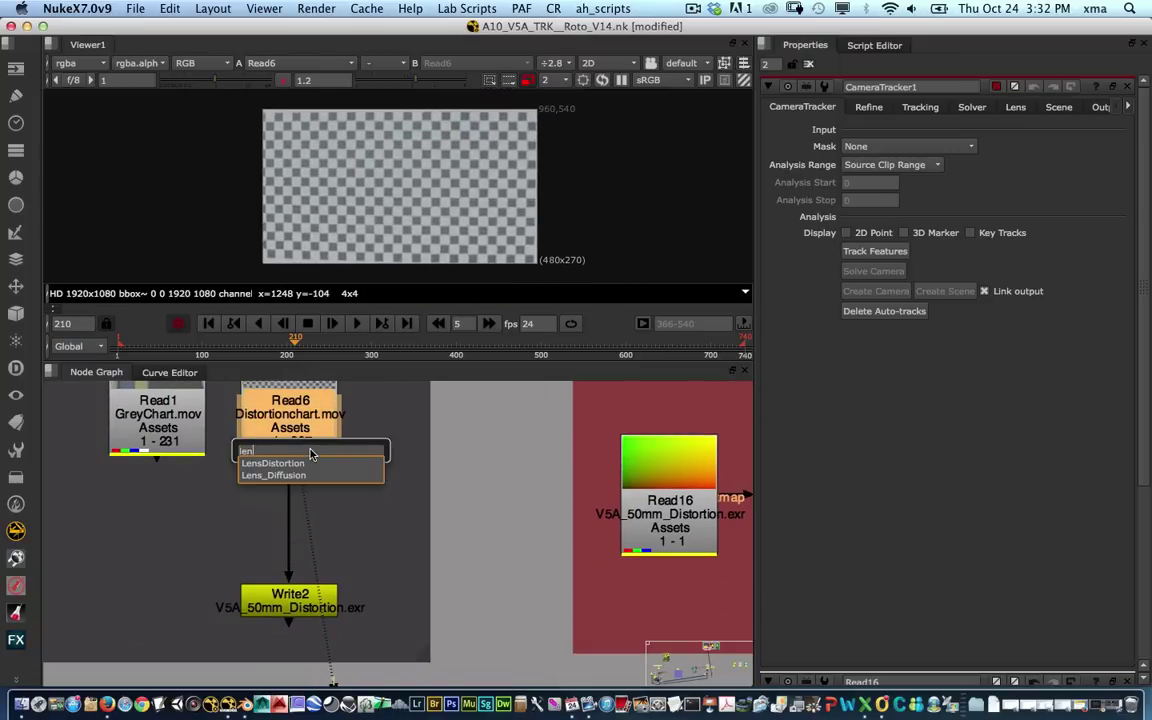
key("Return")
left_click_drag(310, 476, 310, 498)
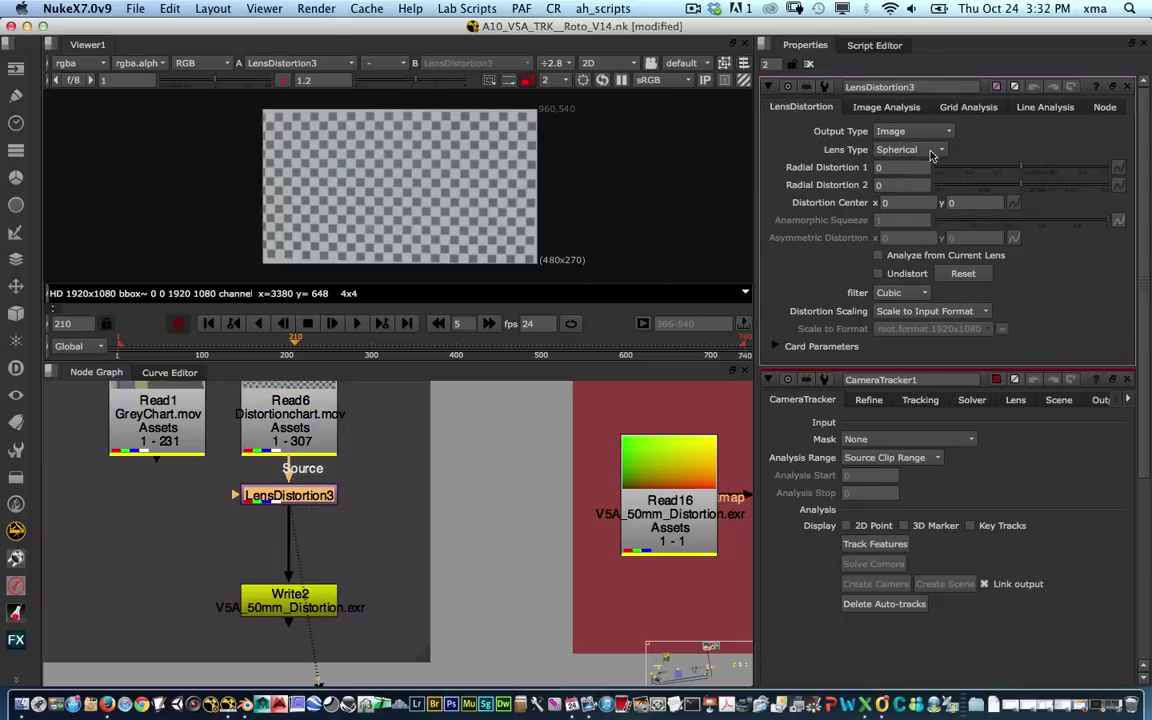
Step: Run the LensDistortion node's grid analysis on the checkerboard and set the grid overlay to Undistorted Grid
left_click(966, 107)
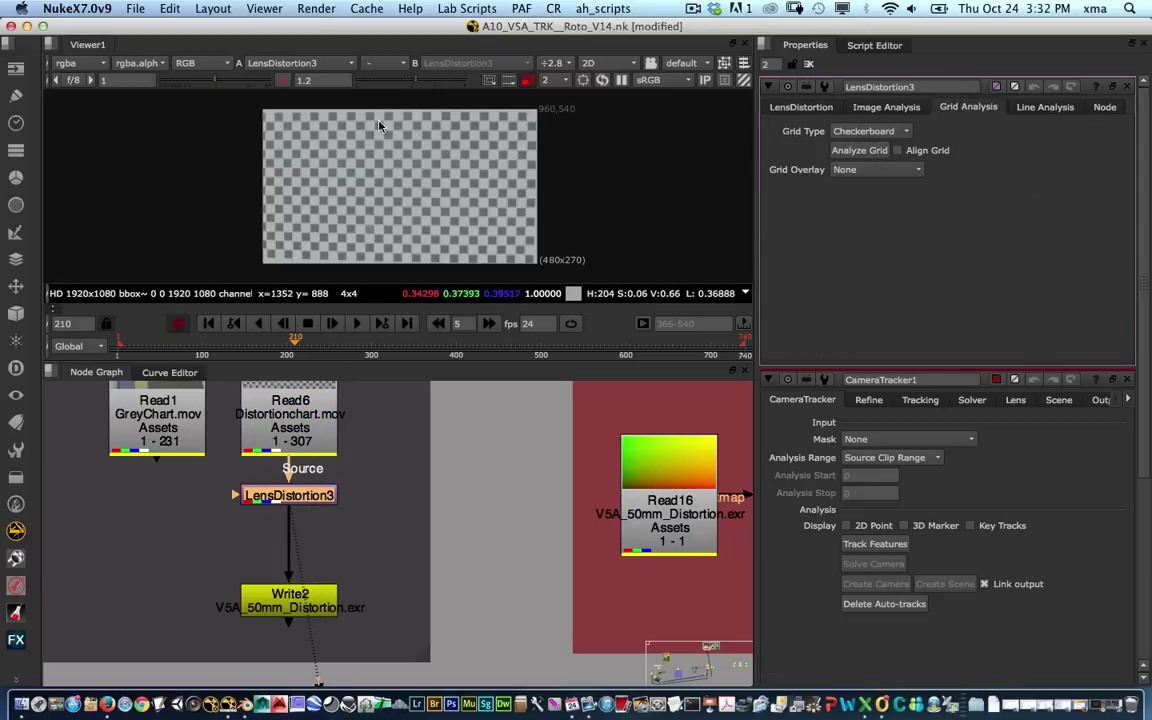
left_click(857, 150)
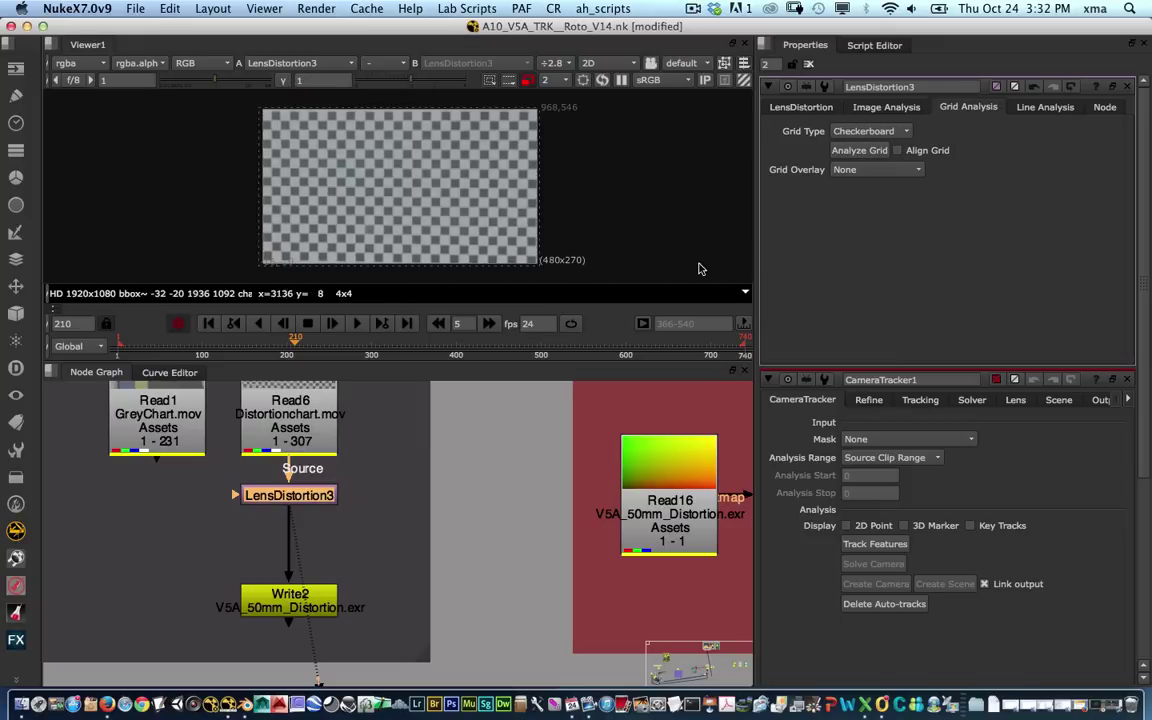
left_click(845, 170)
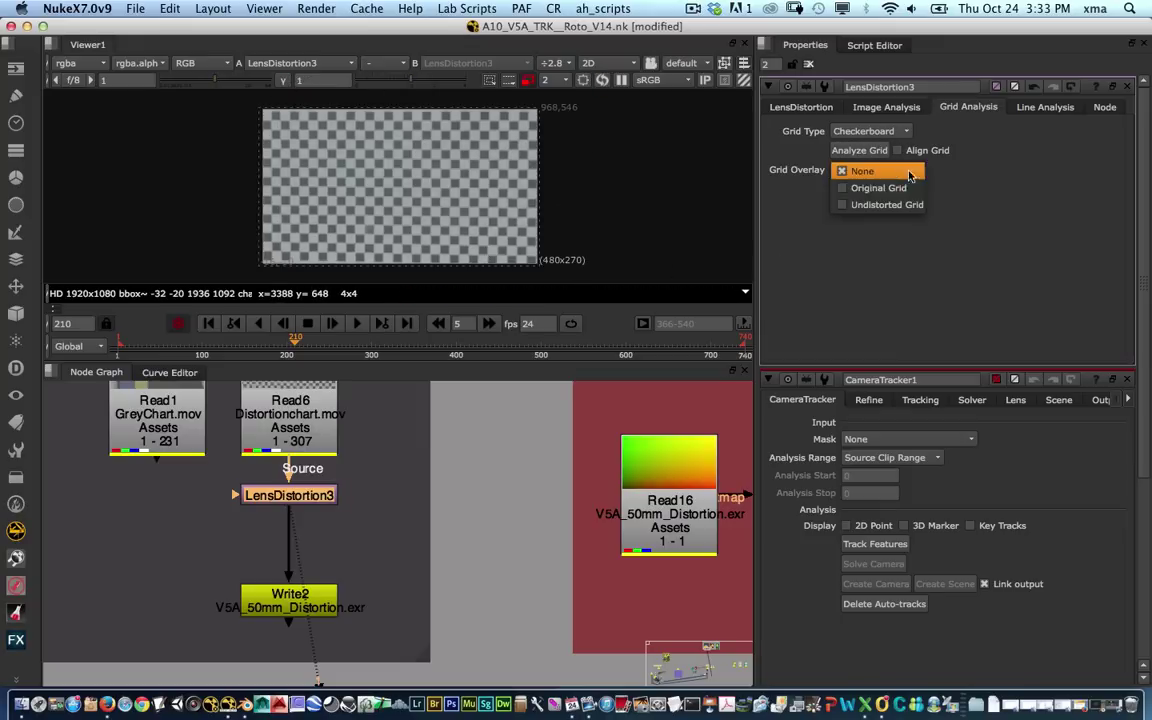
left_click(874, 208)
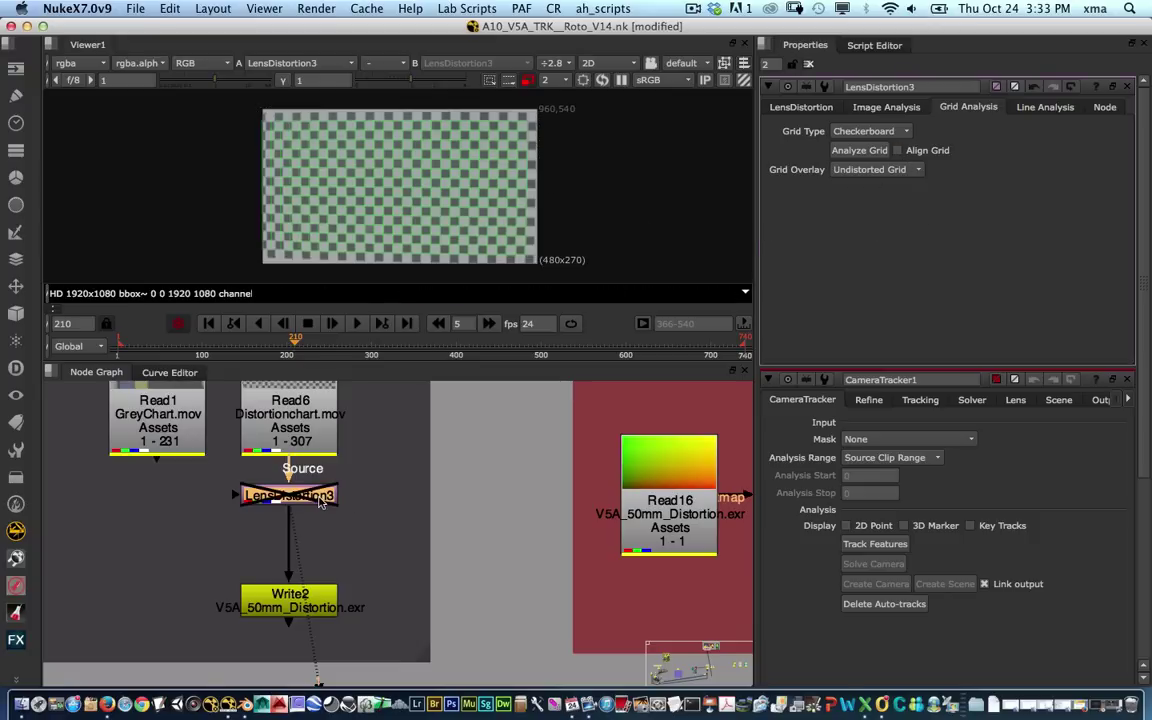
Step: Examine how the V5A_50mm_Distortion.exr map feeds the STMap in the Orig group, and review the LensDistortion node's main parameters
scroll(390, 535, "down", 2)
scroll(408, 524, "up", 3)
middle_click_drag(408, 524, 355, 559)
middle_click_drag(427, 505, 315, 504)
left_click_drag(633, 520, 618, 517)
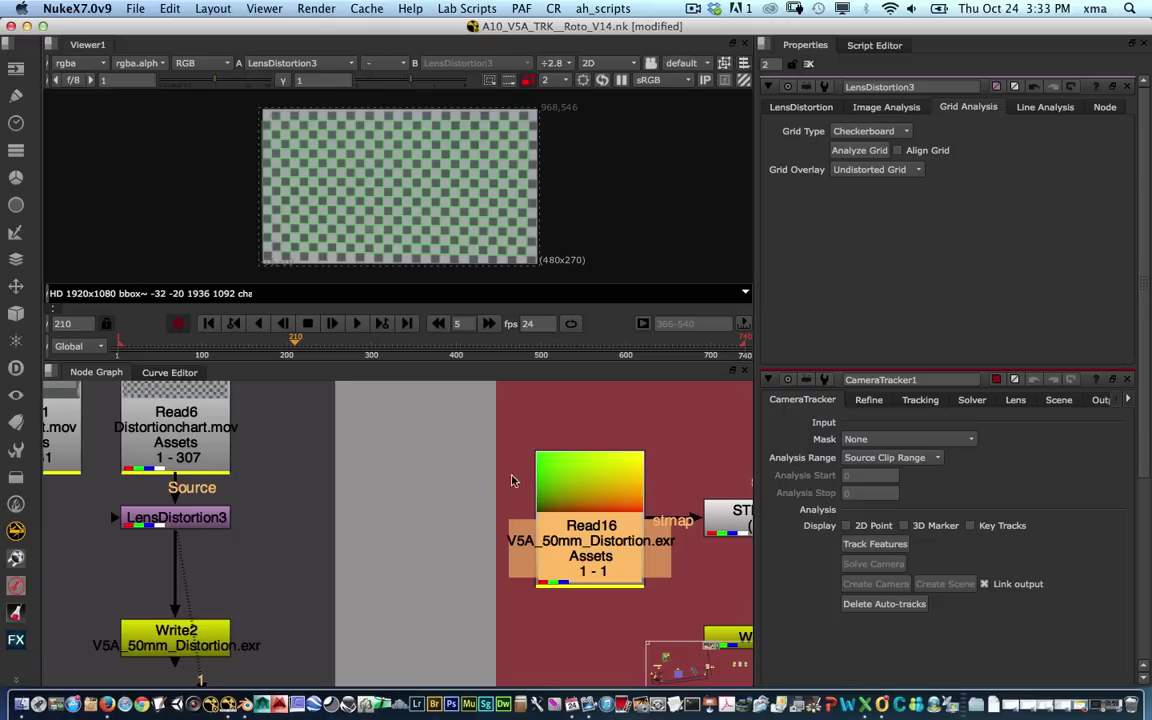
middle_click_drag(191, 536, 327, 506)
left_click(337, 490)
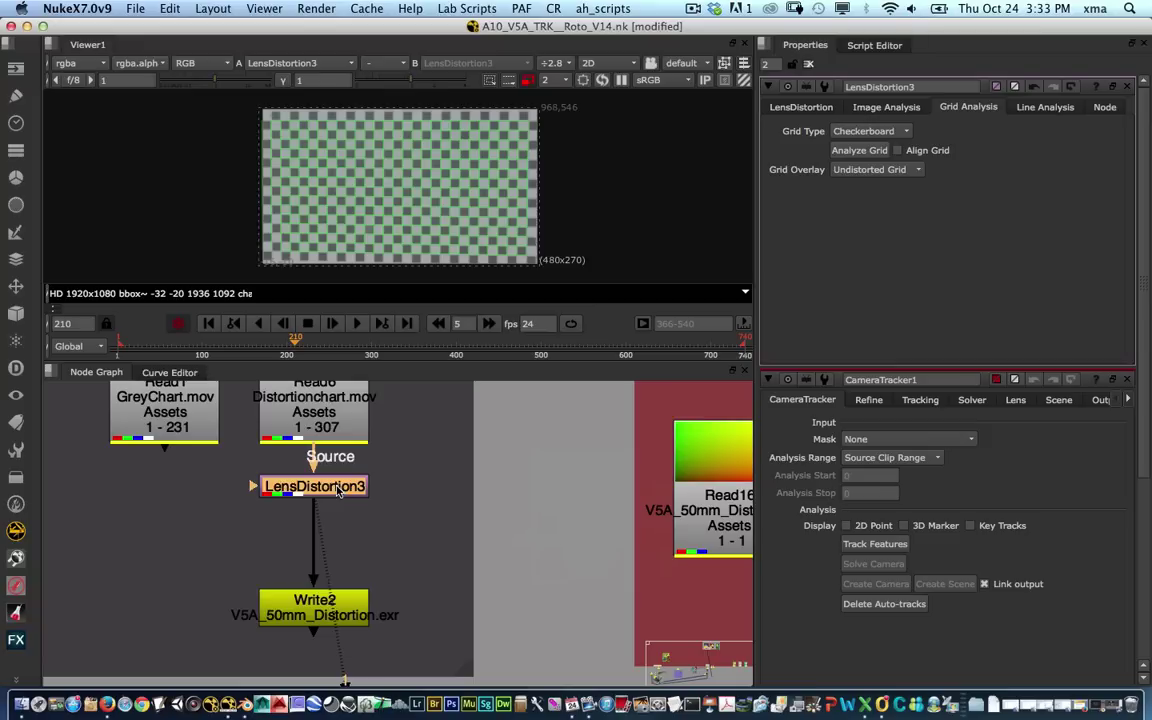
left_click(801, 108)
scroll(386, 541, "down", 3)
middle_click_drag(558, 505, 459, 554)
scroll(480, 538, "down", 1)
scroll(367, 568, "up", 2)
middle_click_drag(367, 568, 406, 548)
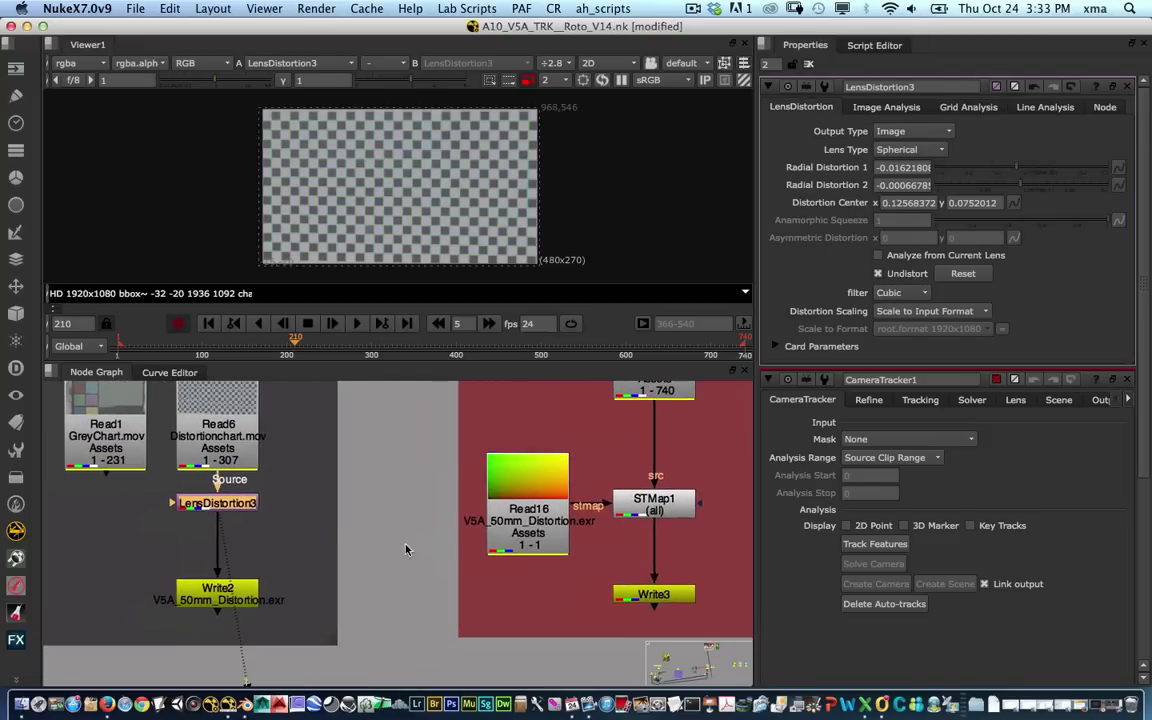
middle_click_drag(226, 601, 271, 562)
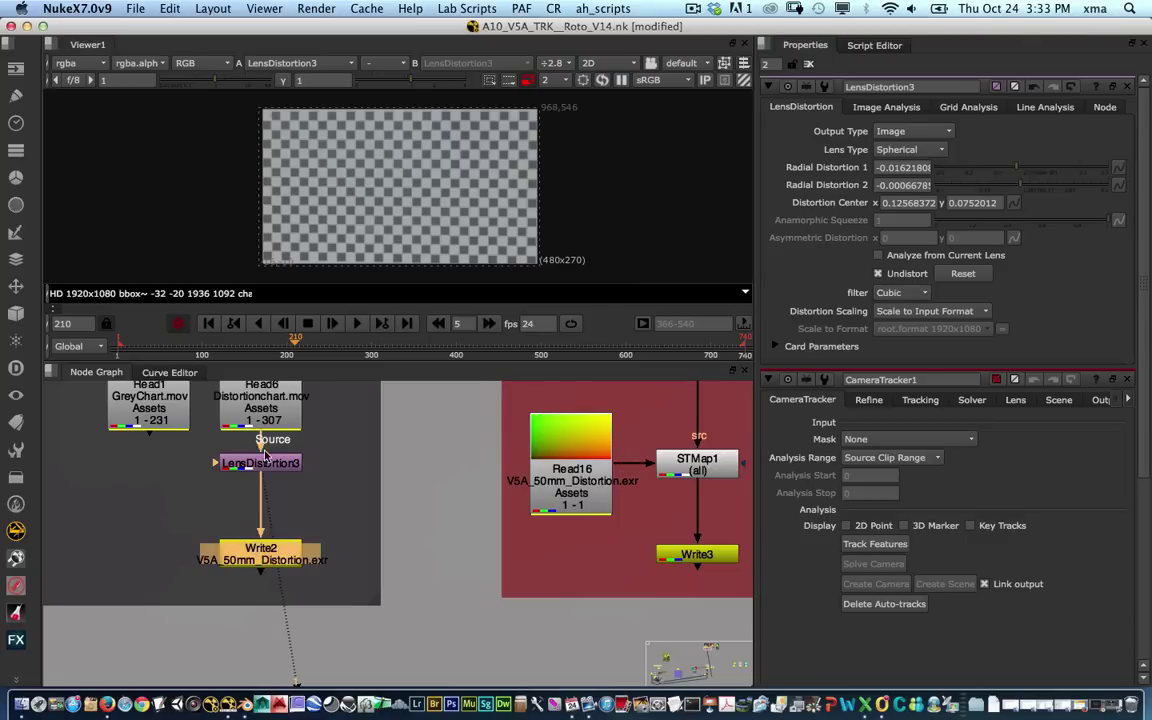
Step: Set the LensDistortion node's output type to Displacement
left_click(923, 131)
left_click(930, 132)
left_click(936, 133)
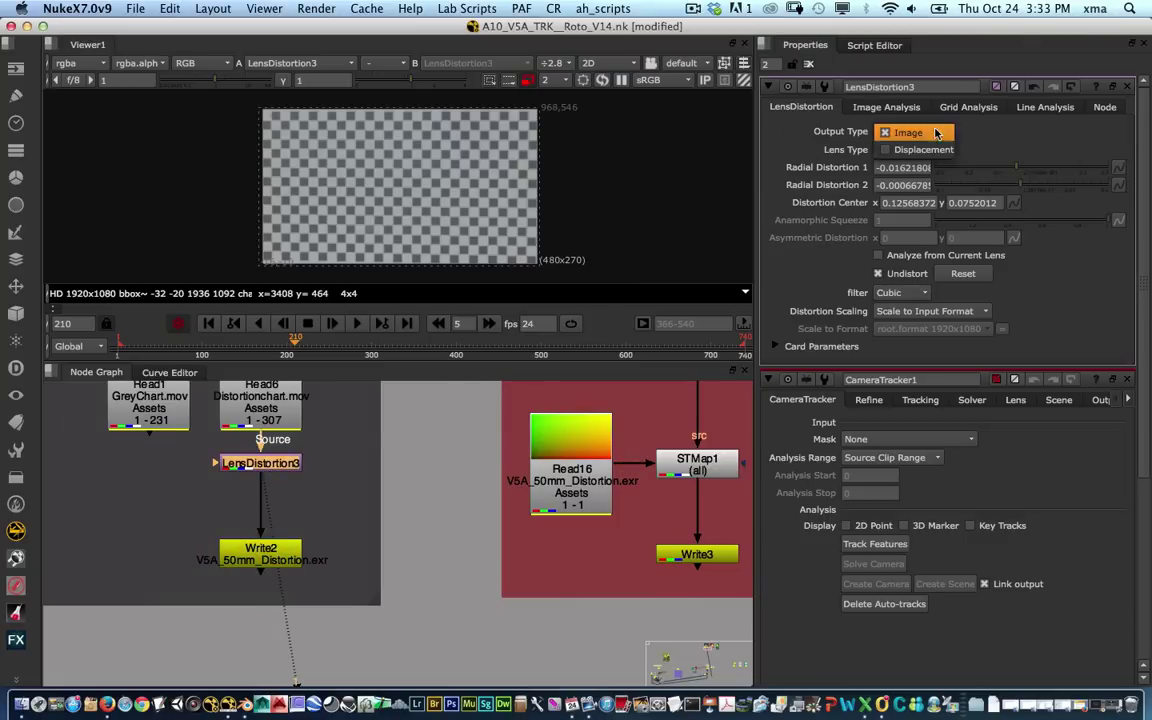
left_click(923, 149)
Step: Preview the motion layer of the LensDistortion output in the viewer and return the display to rgba
left_click(80, 63)
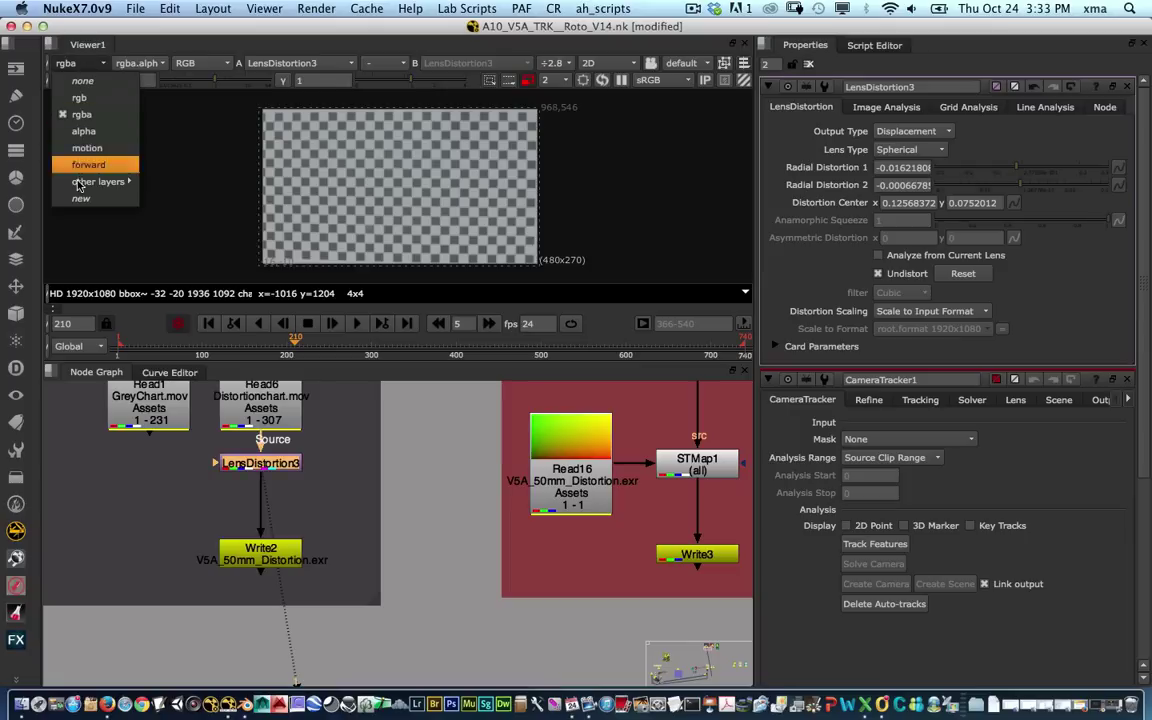
left_click(87, 147)
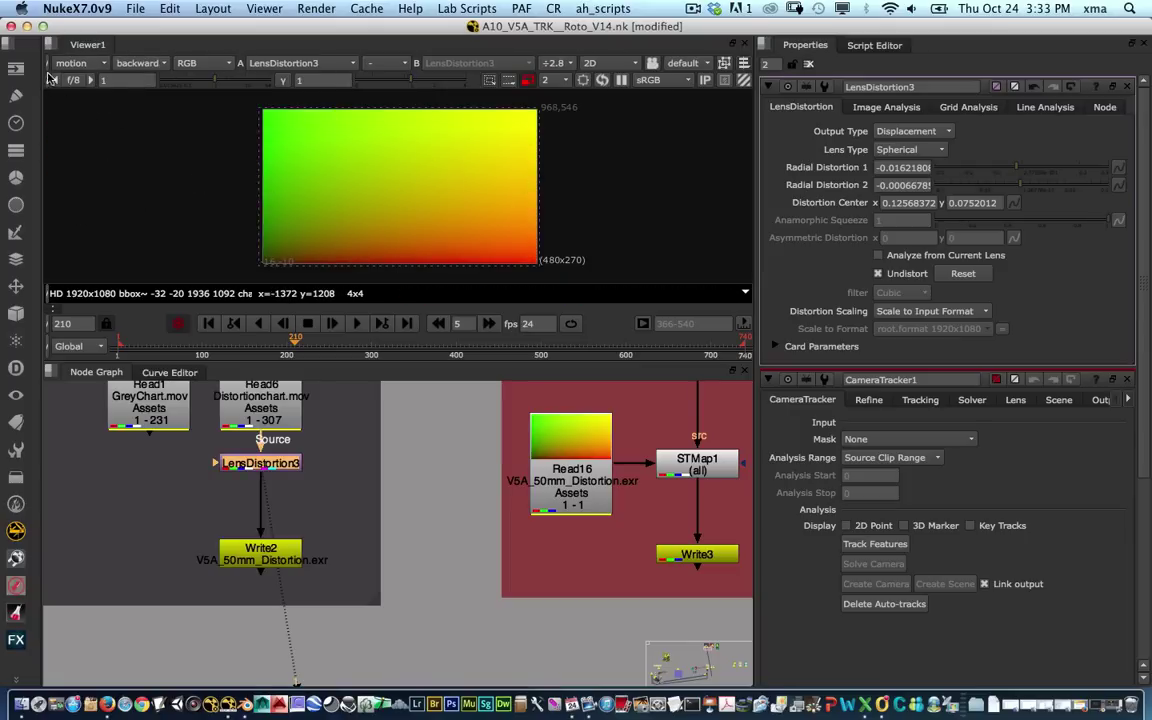
left_click(80, 63)
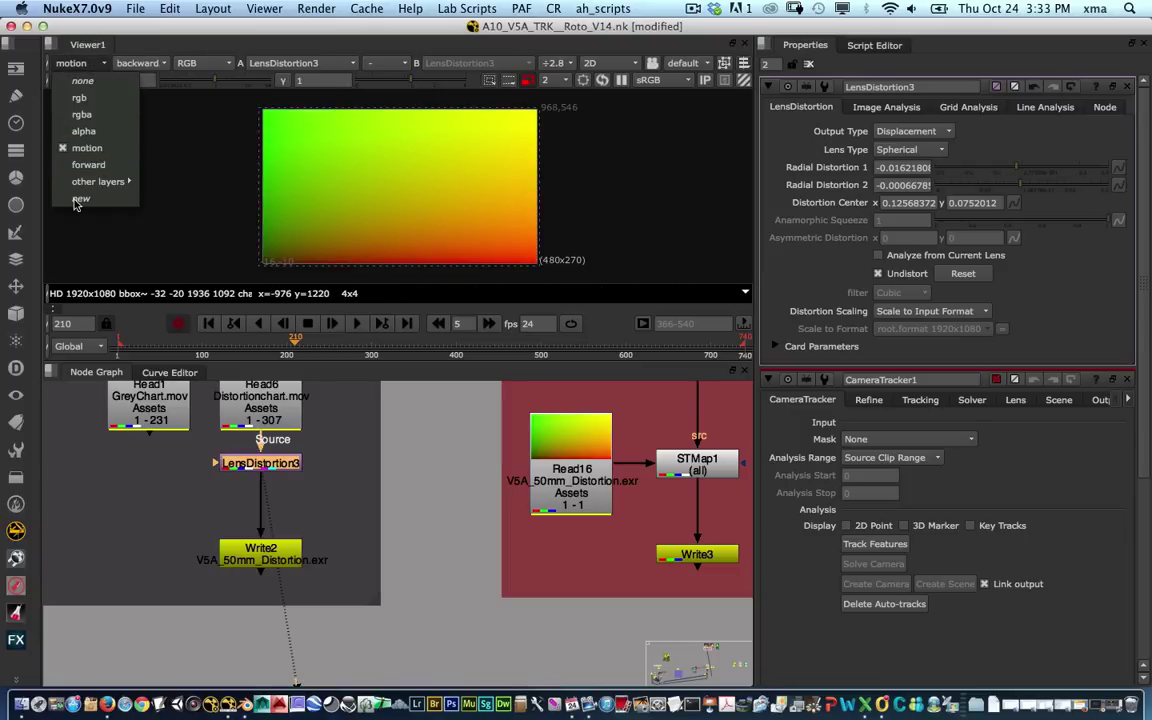
left_click(82, 114)
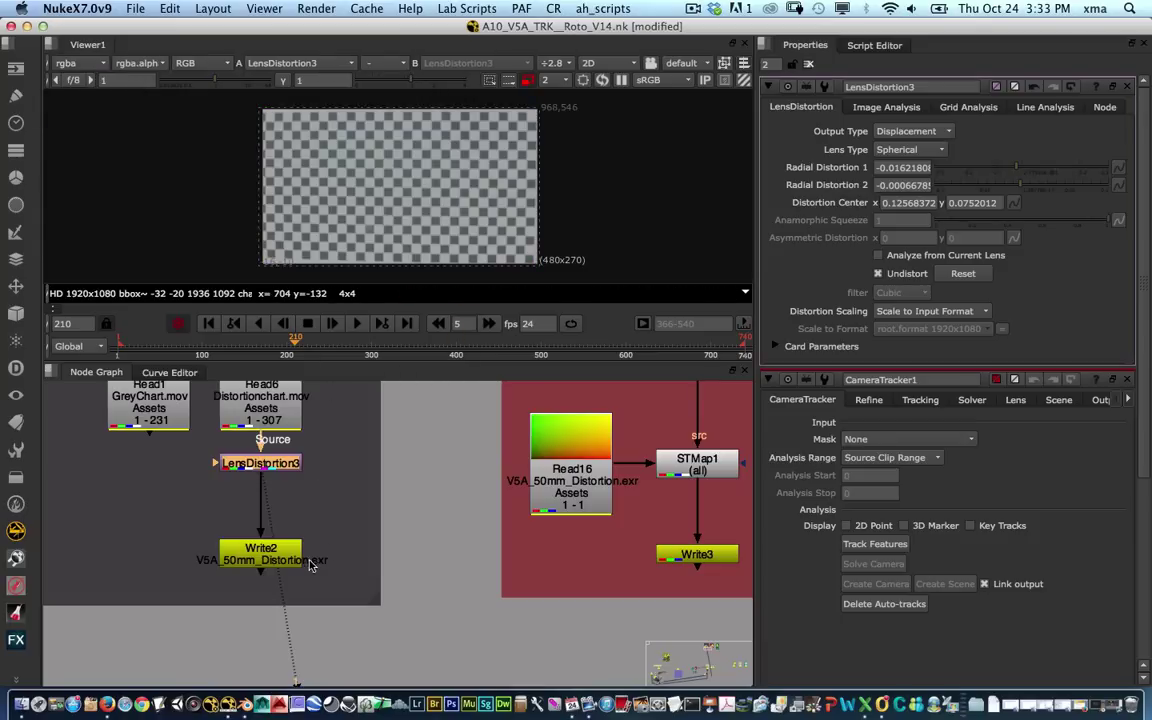
Step: Show the Write2 node's output in the viewer and open its properties
middle_click_drag(309, 550, 343, 520)
left_click(290, 535)
key("1")
double_click(289, 524)
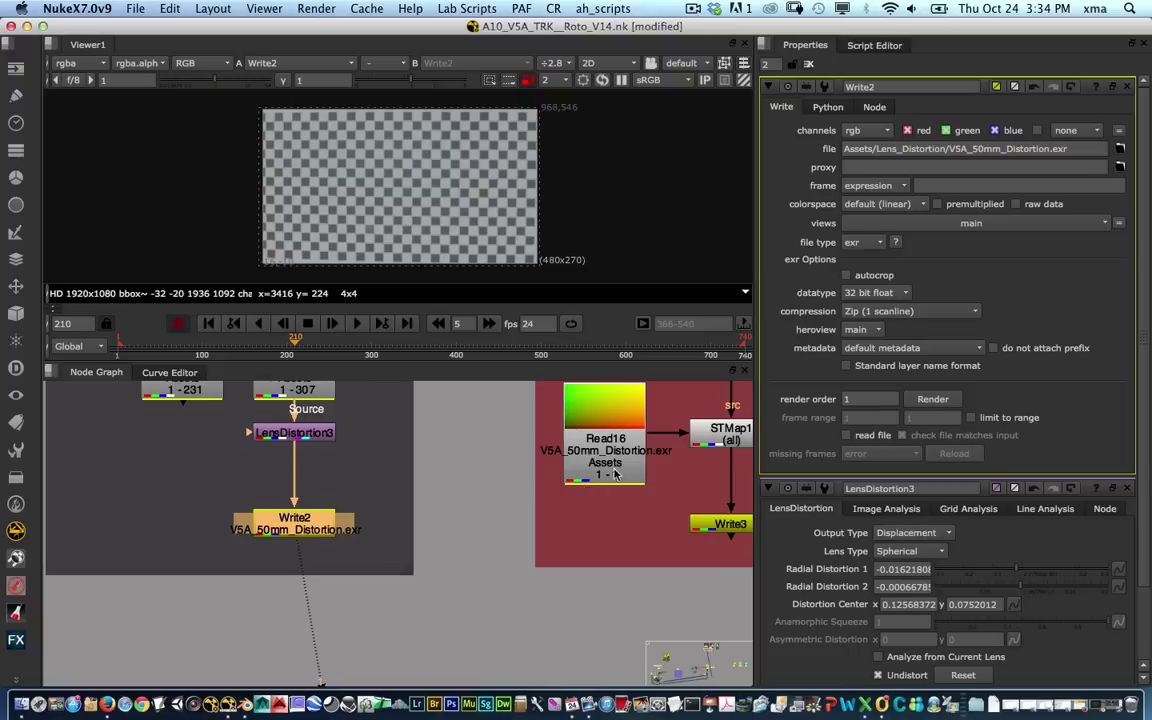
middle_click_drag(567, 473, 540, 507)
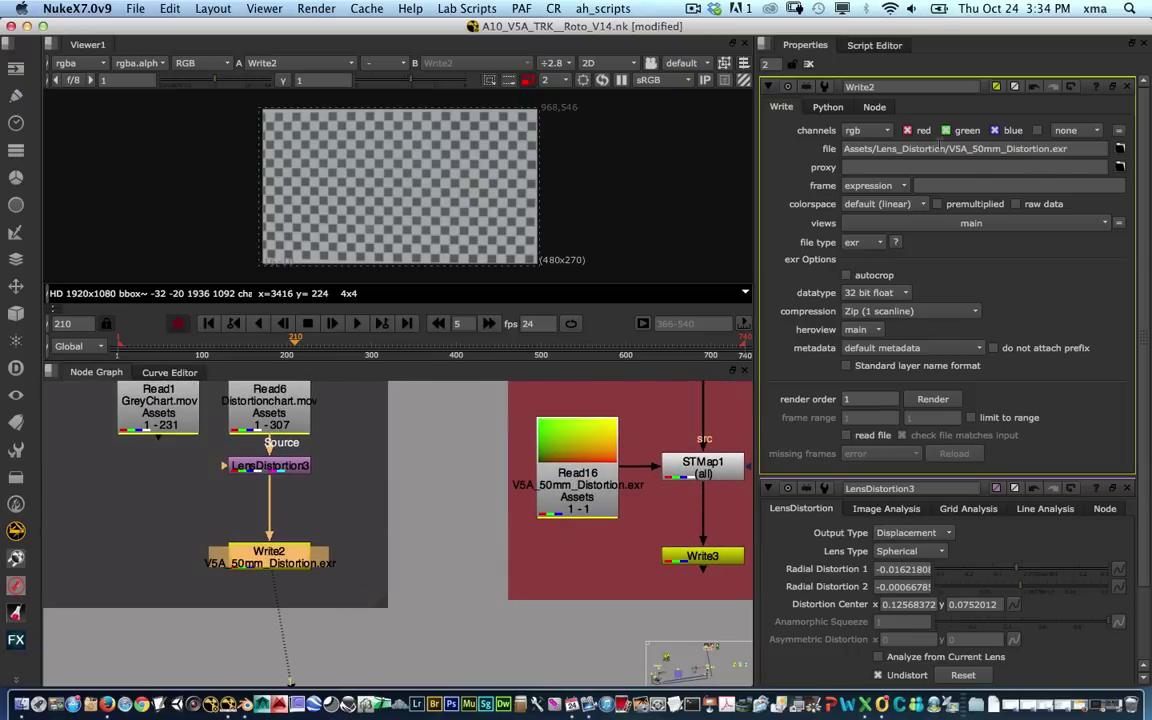
Step: Insert a Shuffle node between the LensDistortion node and Write2
middle_click_drag(267, 462, 287, 449)
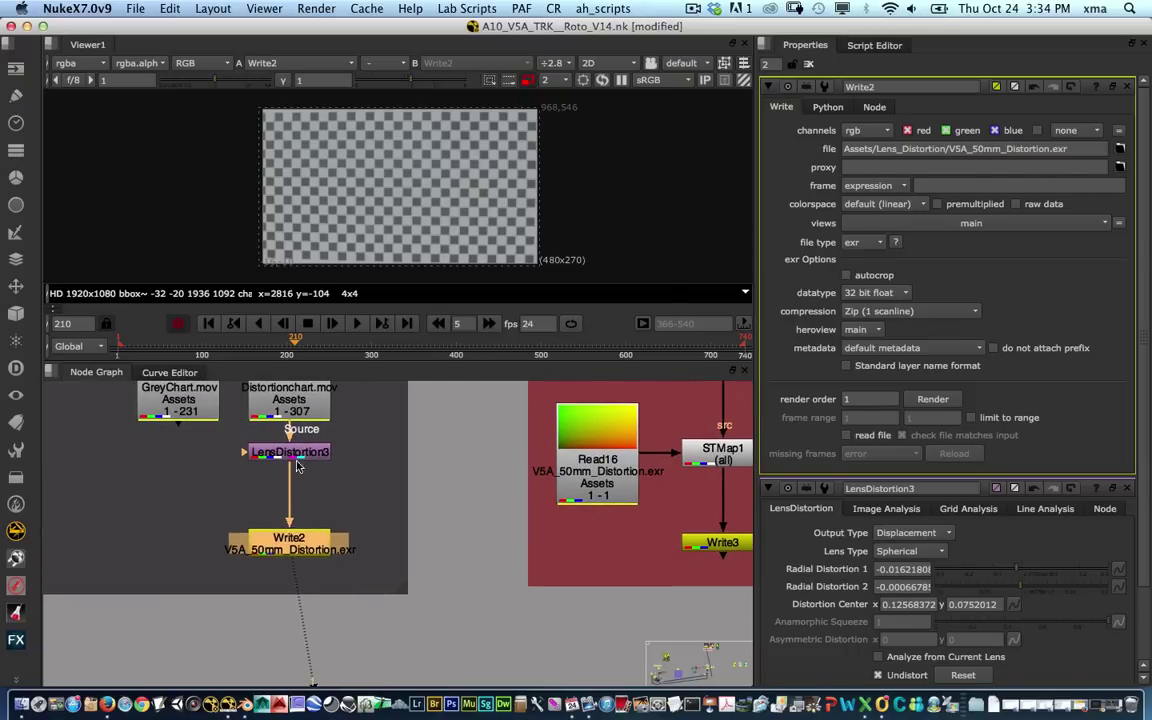
key("Tab")
type("shuf")
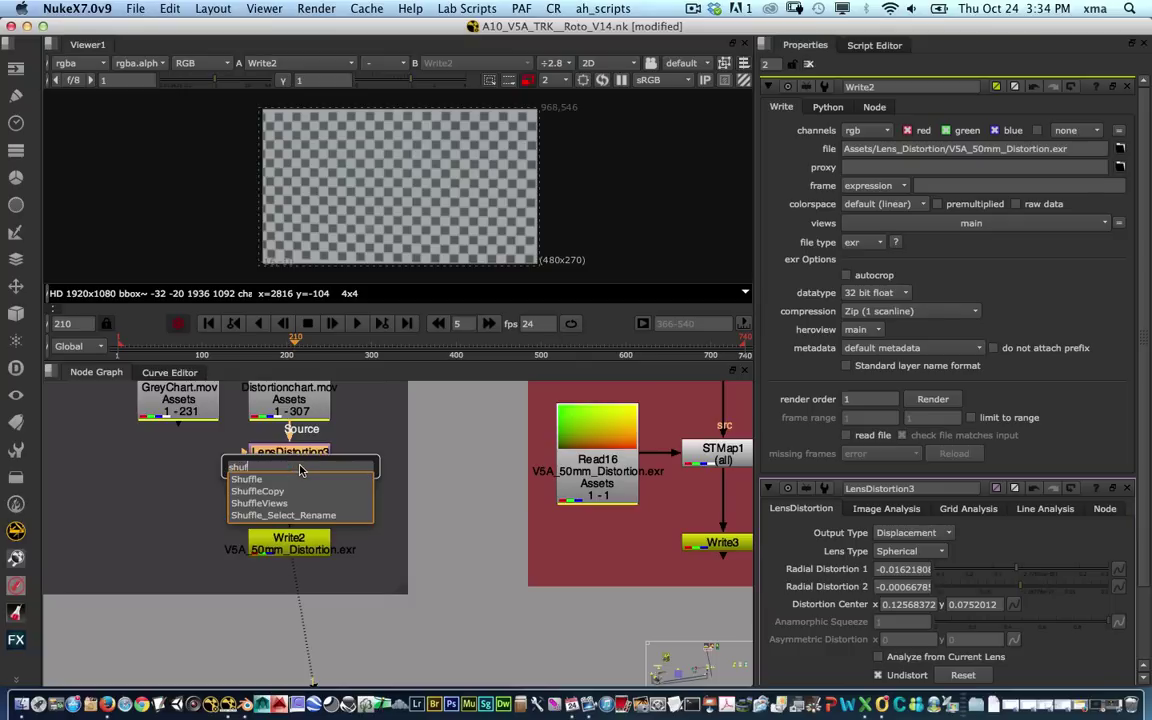
key("Return")
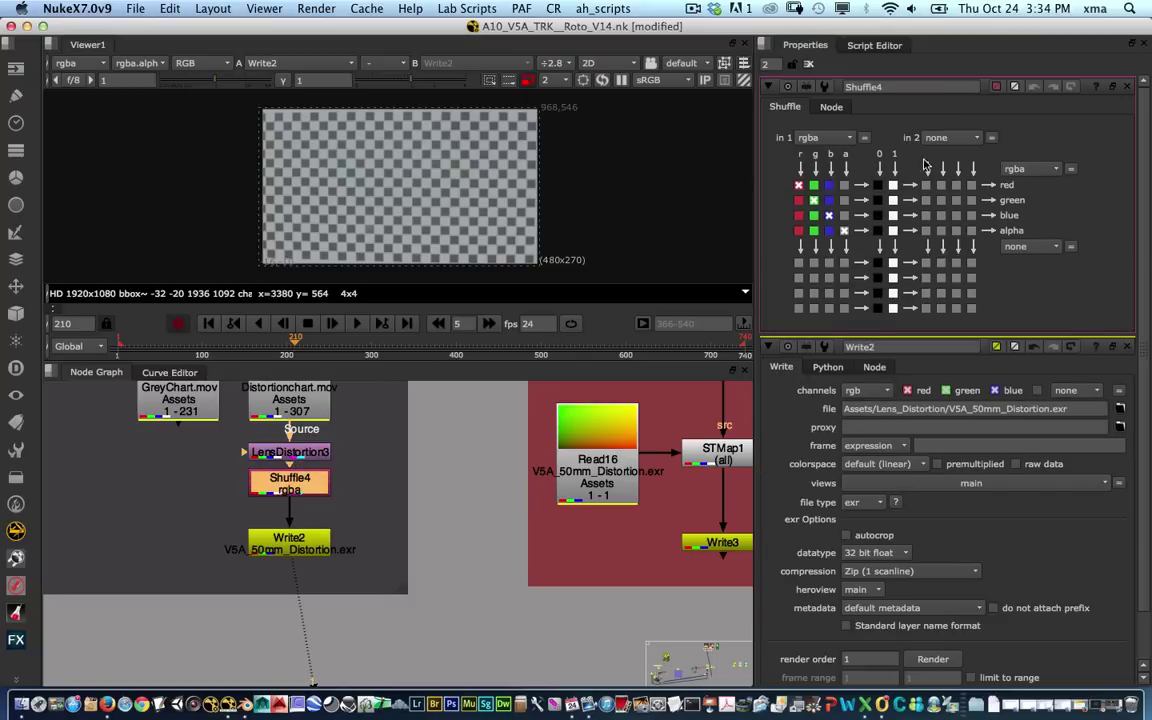
Step: Set the first input of the Shuffle4 node to the motion layer
left_click(836, 139)
left_click(829, 222)
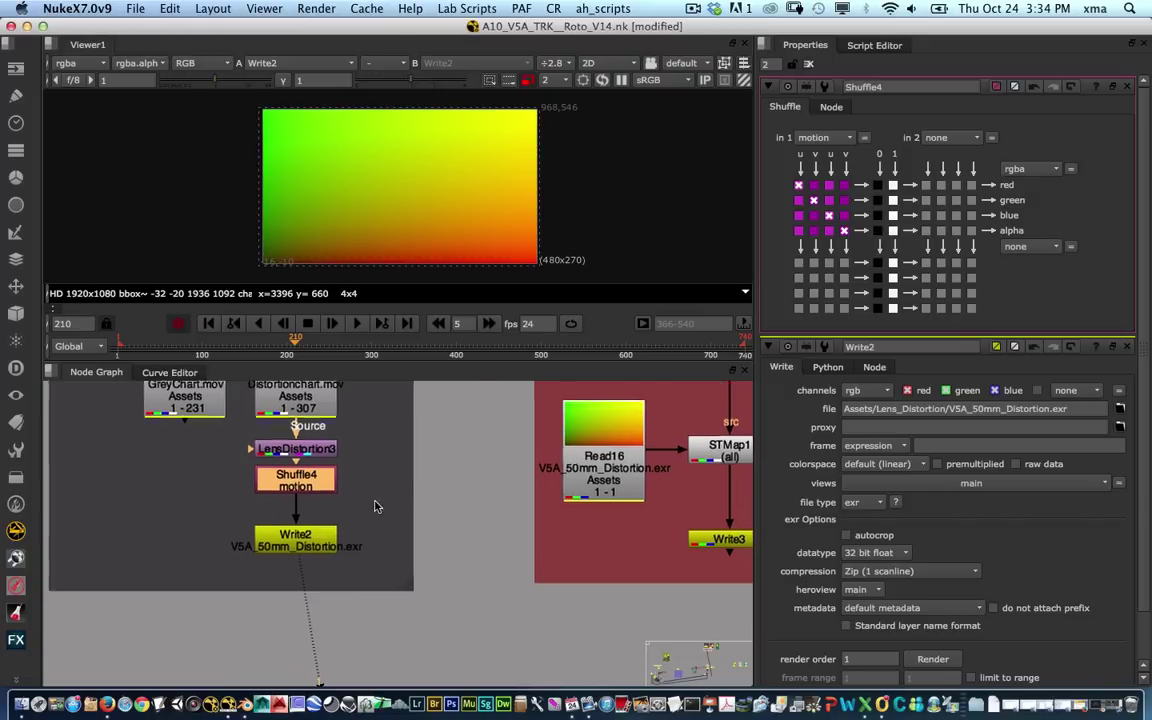
Step: Choose V5A_50mm_Distortion.exr in the Lens_Distortion folder as the Write2 output file, keeping the relative path
scroll(400, 520, "up", 3)
left_click(404, 525)
double_click(404, 525)
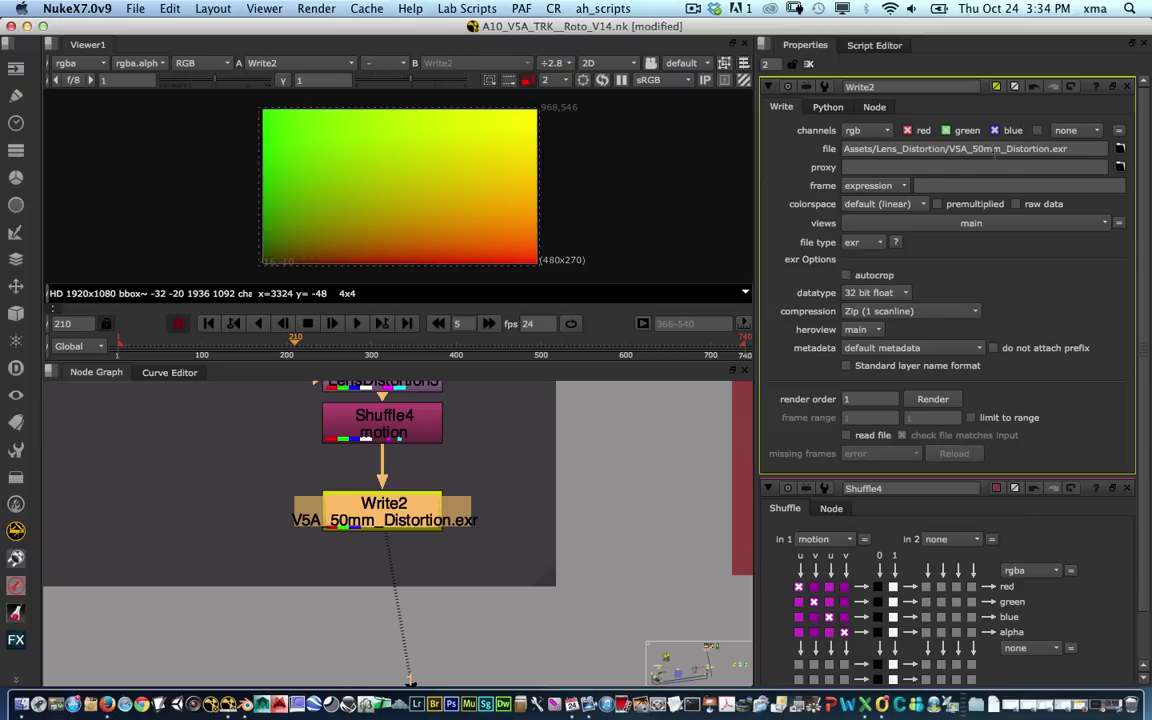
left_click(1120, 148)
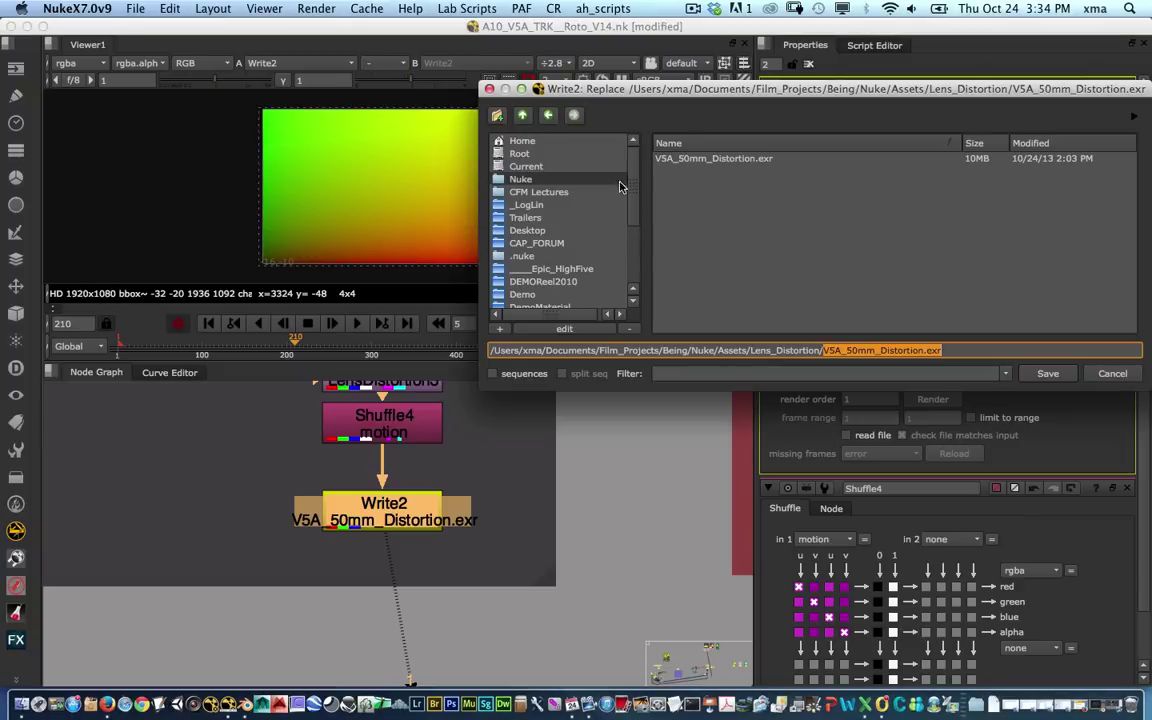
left_click(783, 165)
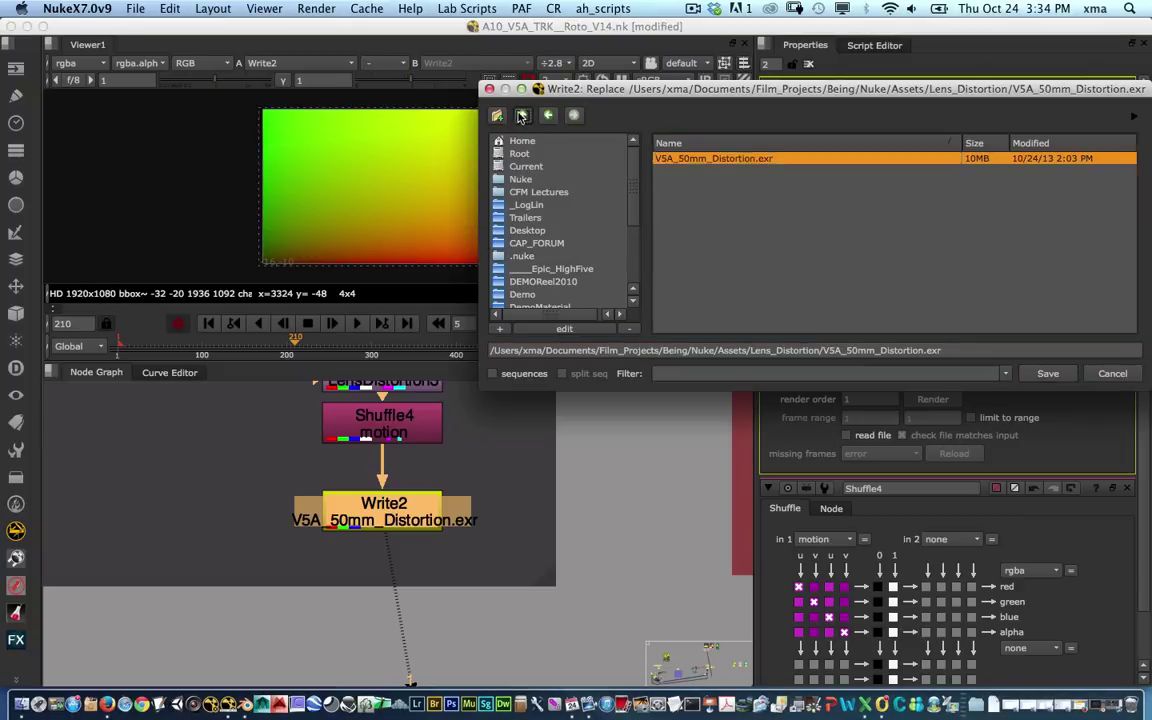
left_click(522, 115)
double_click(700, 182)
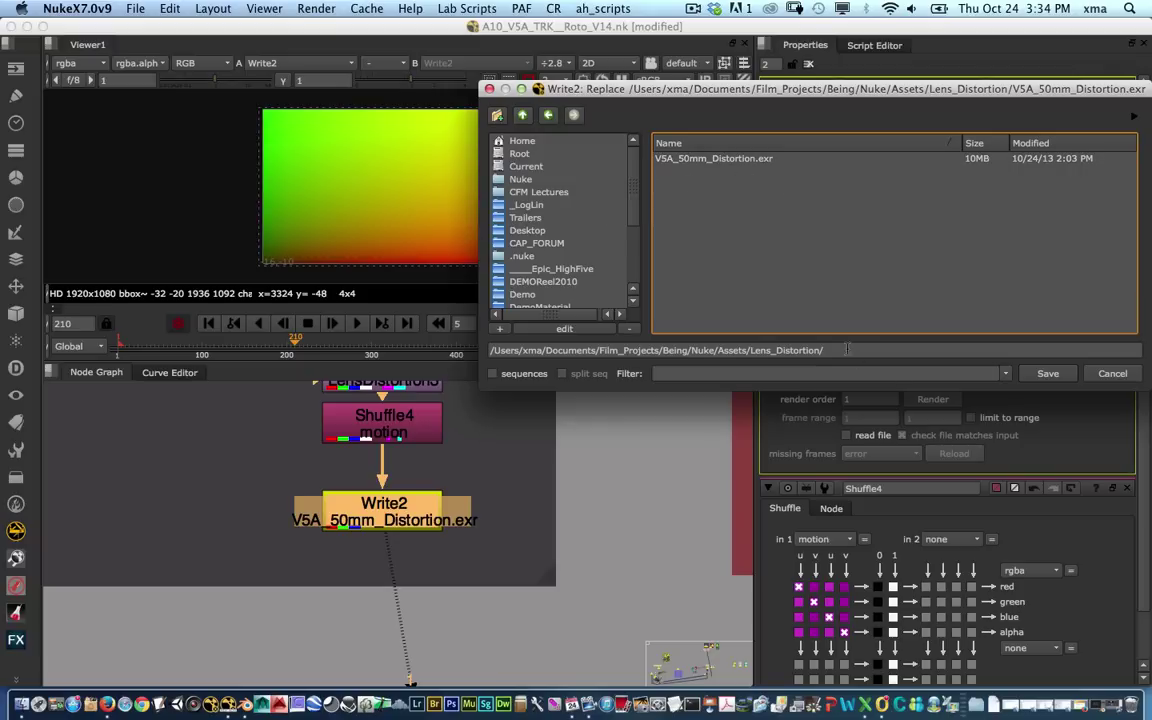
left_click(700, 159)
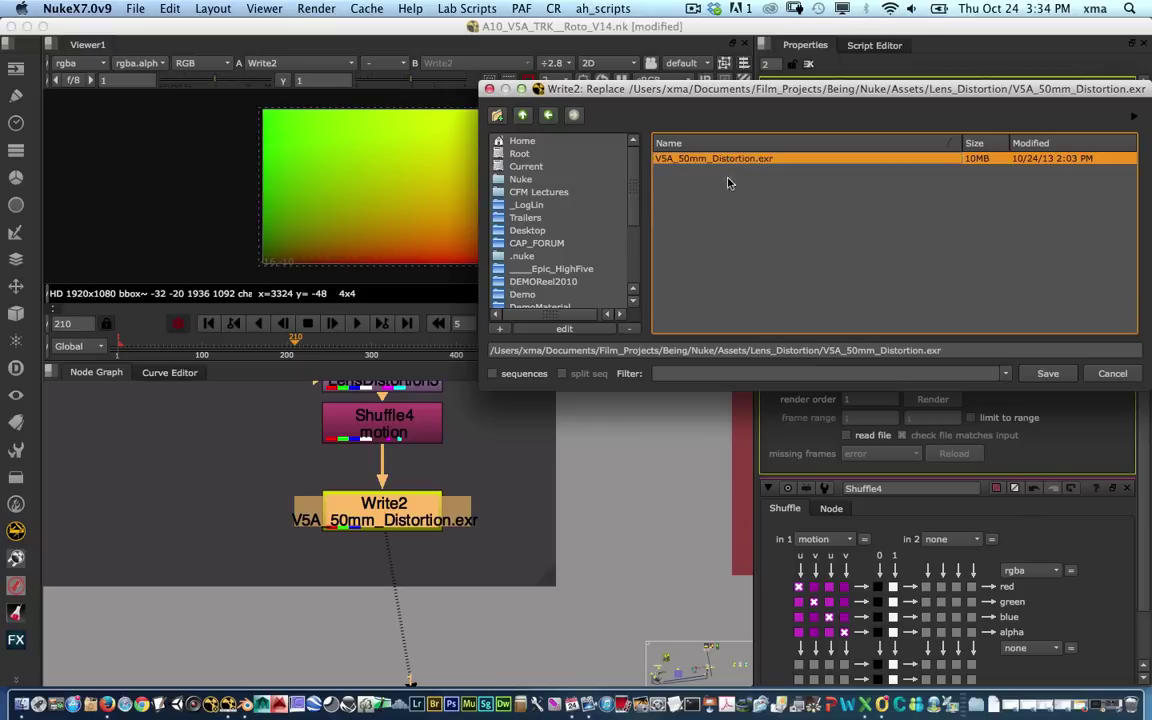
left_click(1047, 374)
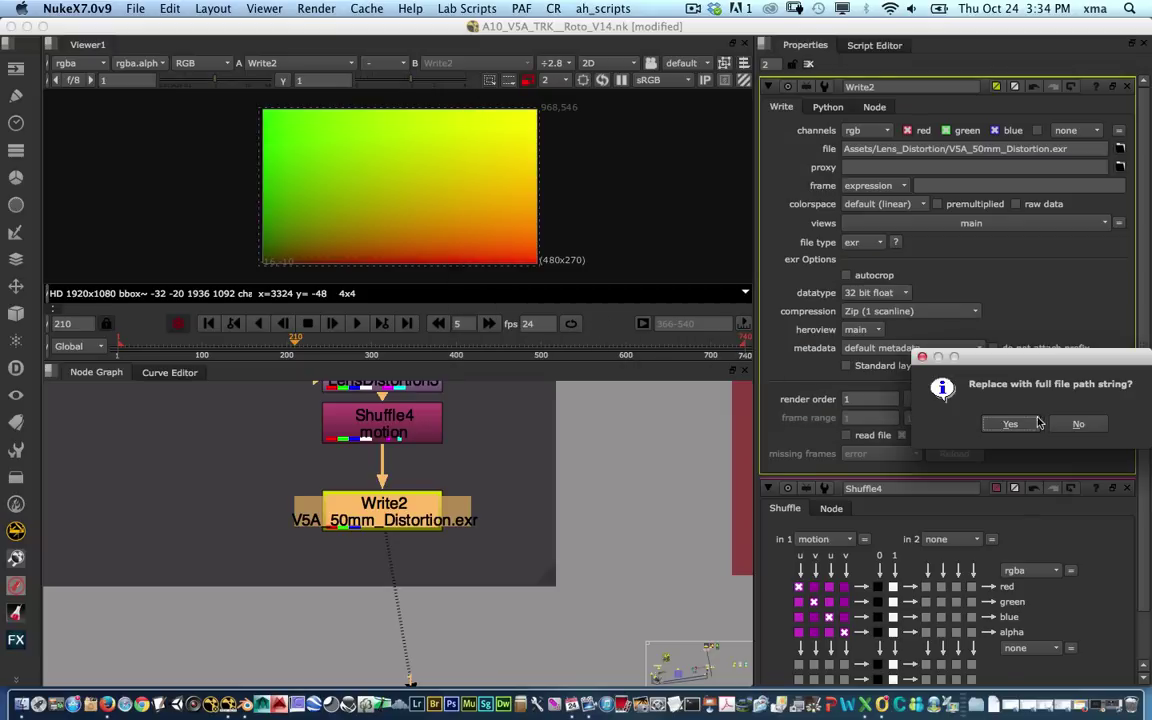
left_click(1083, 425)
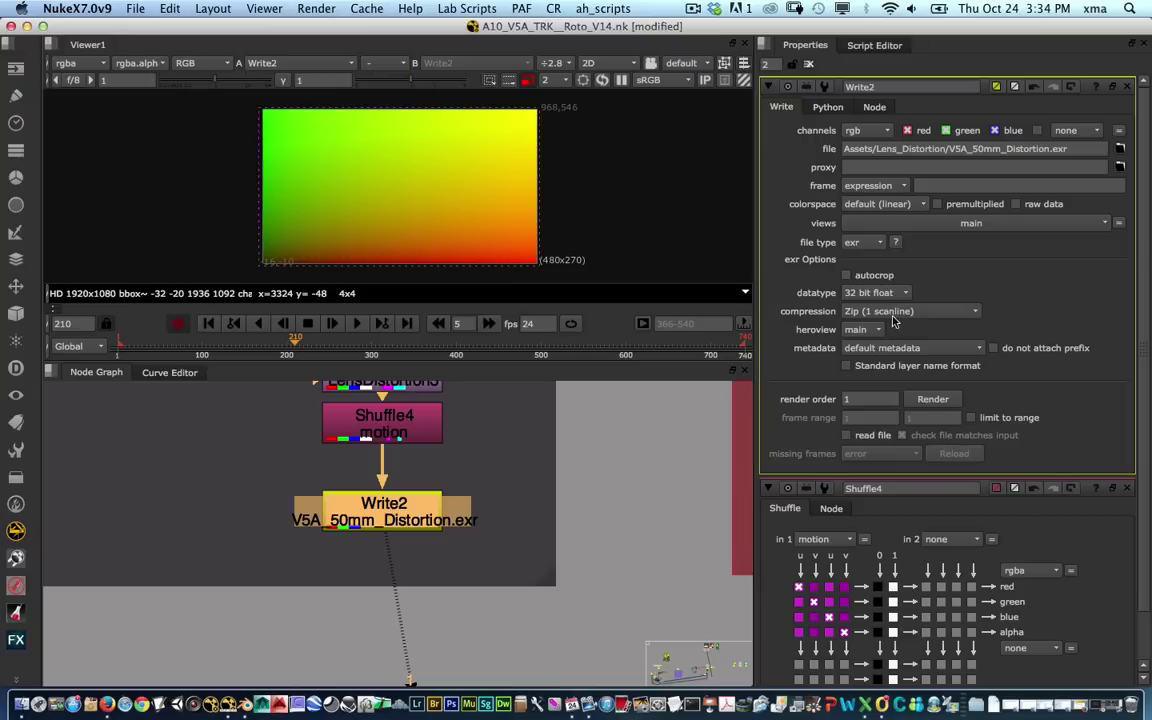
Step: Render the displacement map from the Write2 node for frame 210 only
left_click(933, 399)
left_click(921, 445)
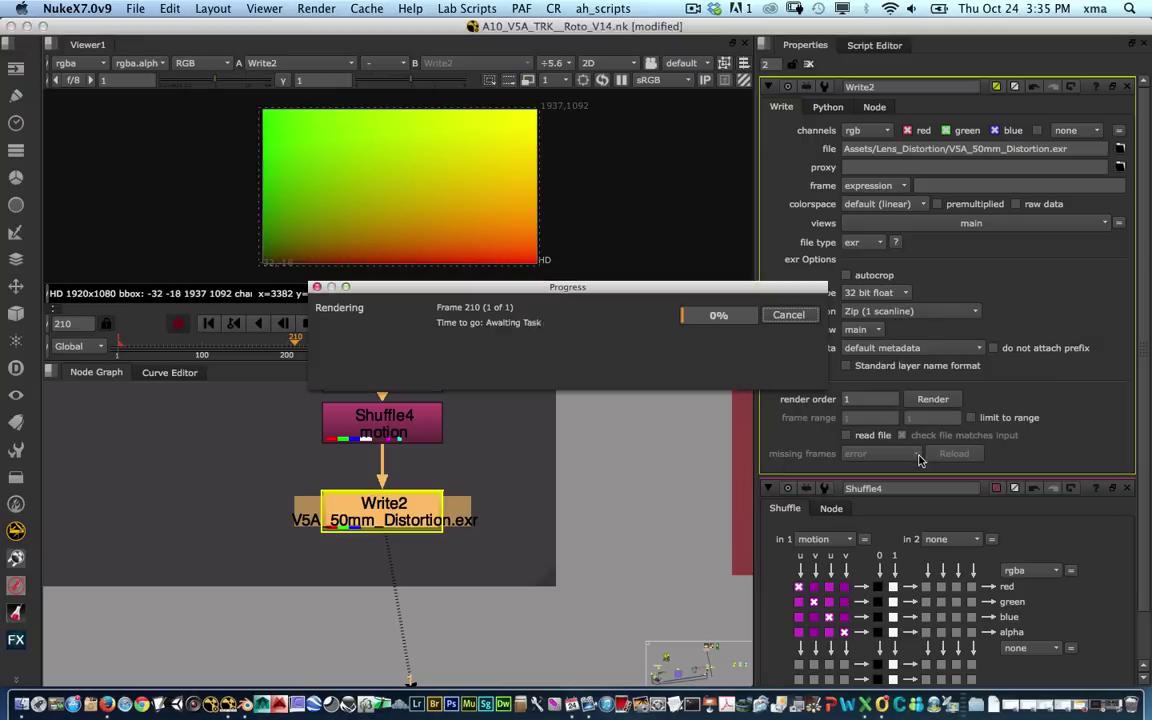
key("f")
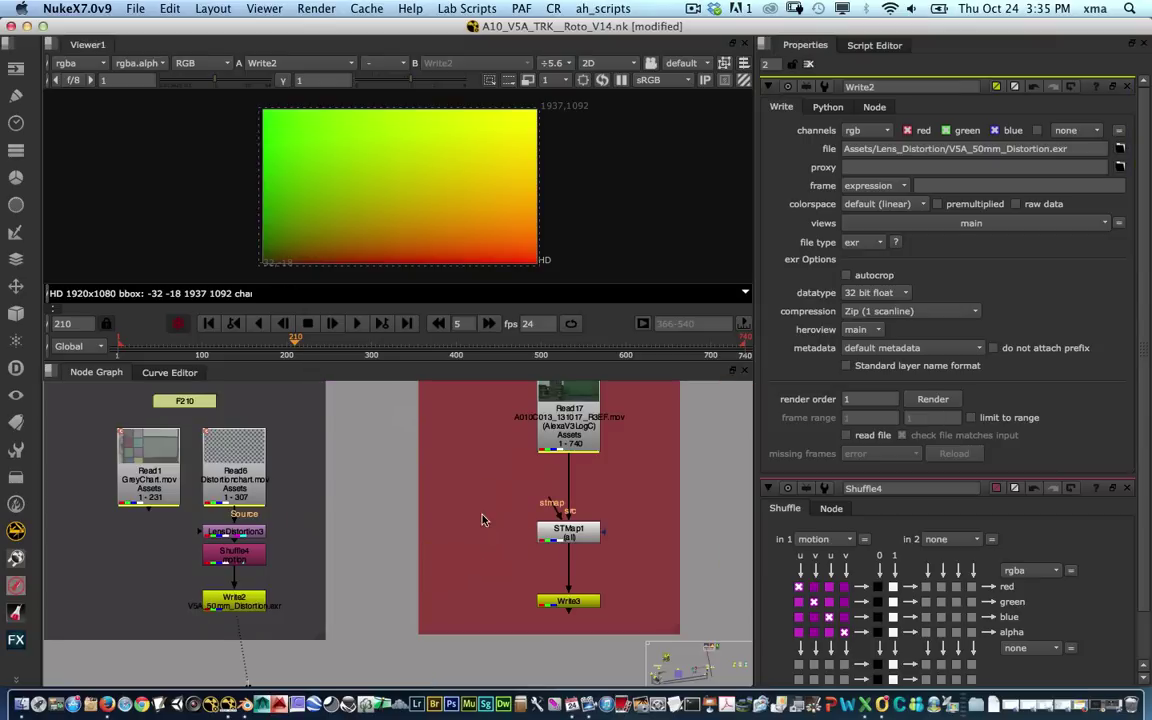
Step: Read the rendered V5A_50mm_Distortion.exr into the node graph
key("r")
left_click(383, 444)
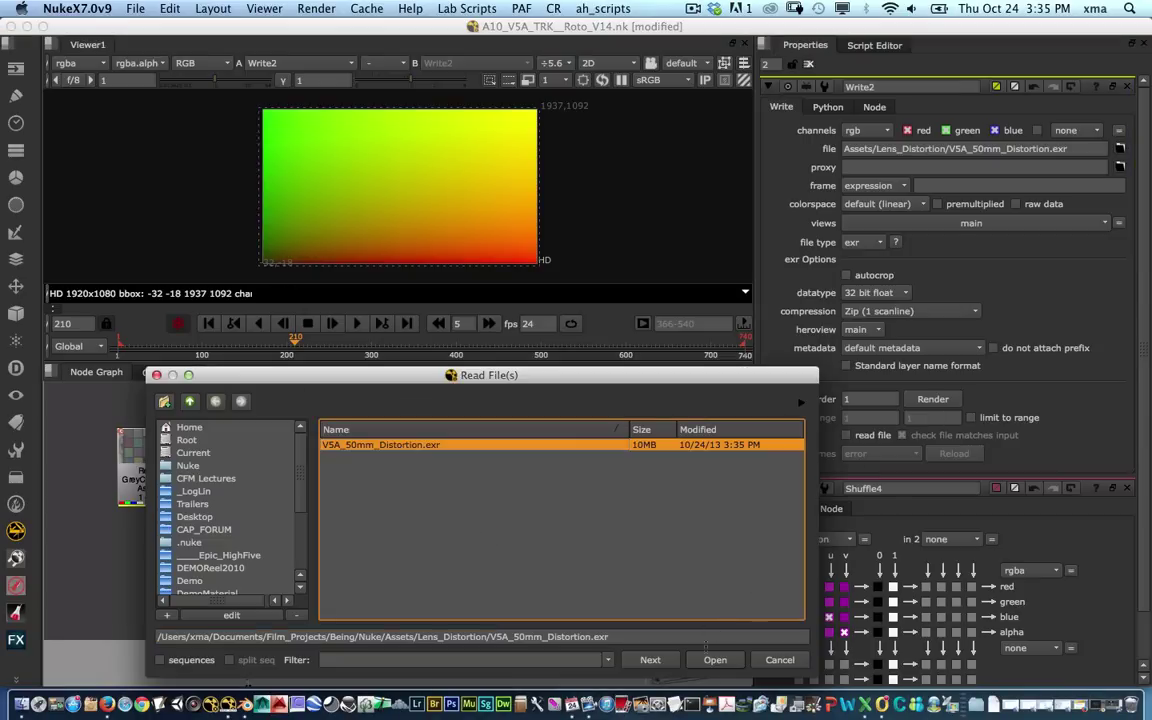
double_click(383, 444)
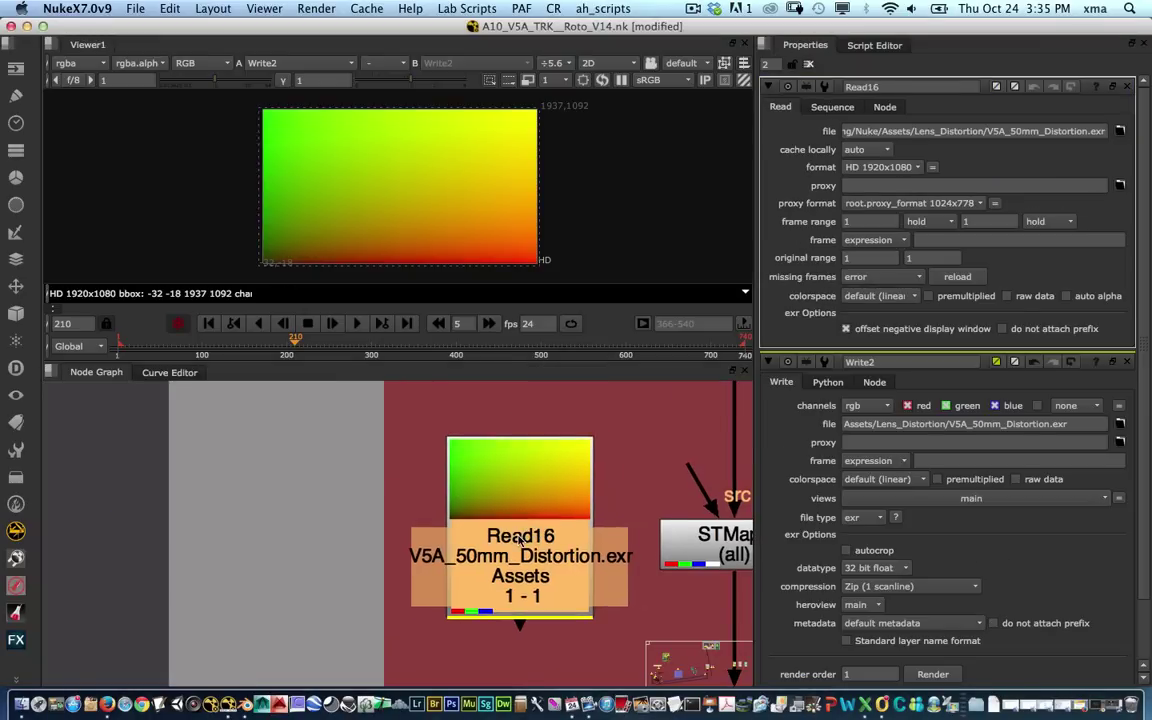
Step: Compare the imported distortion EXR with the Write2 node's output in the viewer
left_click(478, 486)
key("1")
scroll(598, 488, "down", 4)
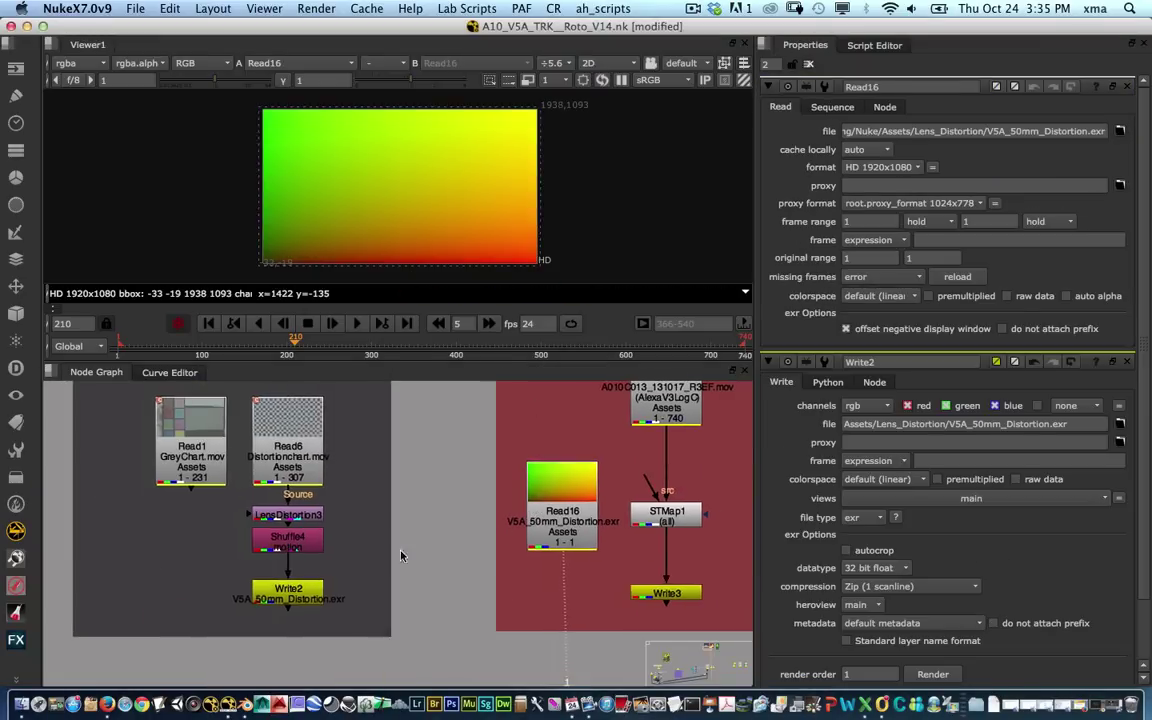
left_click(297, 597)
key("1")
key("2")
Step: Disconnect the STMap1 node's src input from the Read17 footage
middle_click_drag(592, 504, 388, 561)
scroll(388, 561, "up", 1)
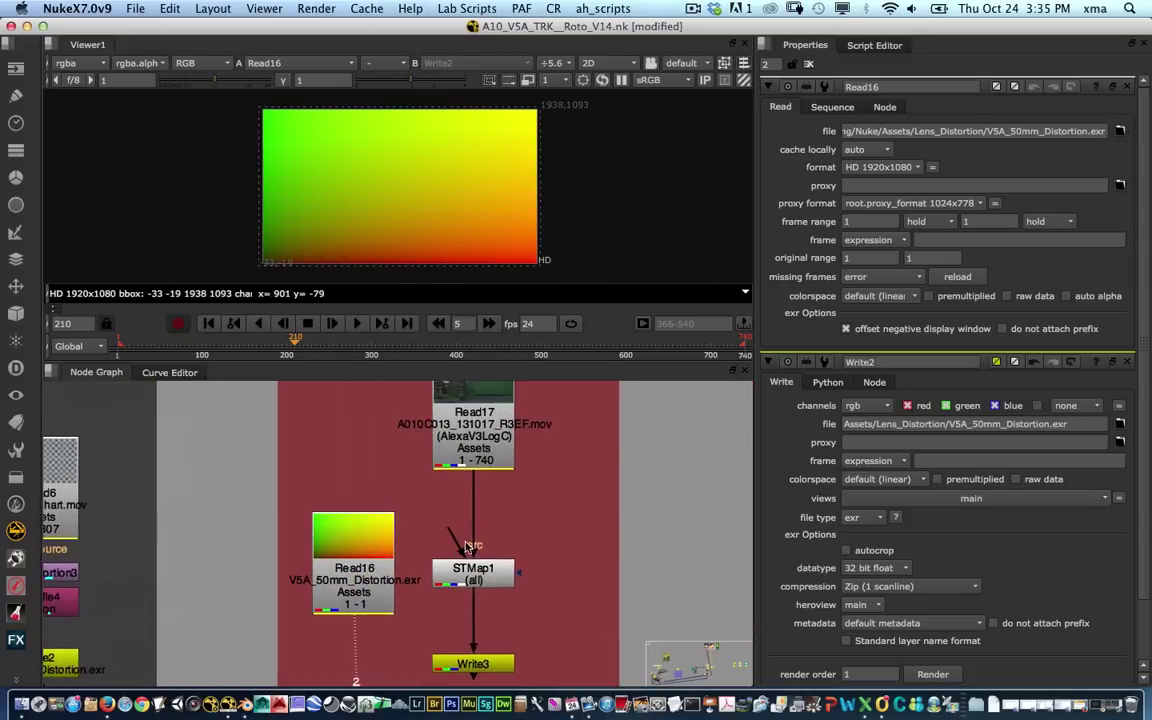
middle_click_drag(505, 532, 462, 516)
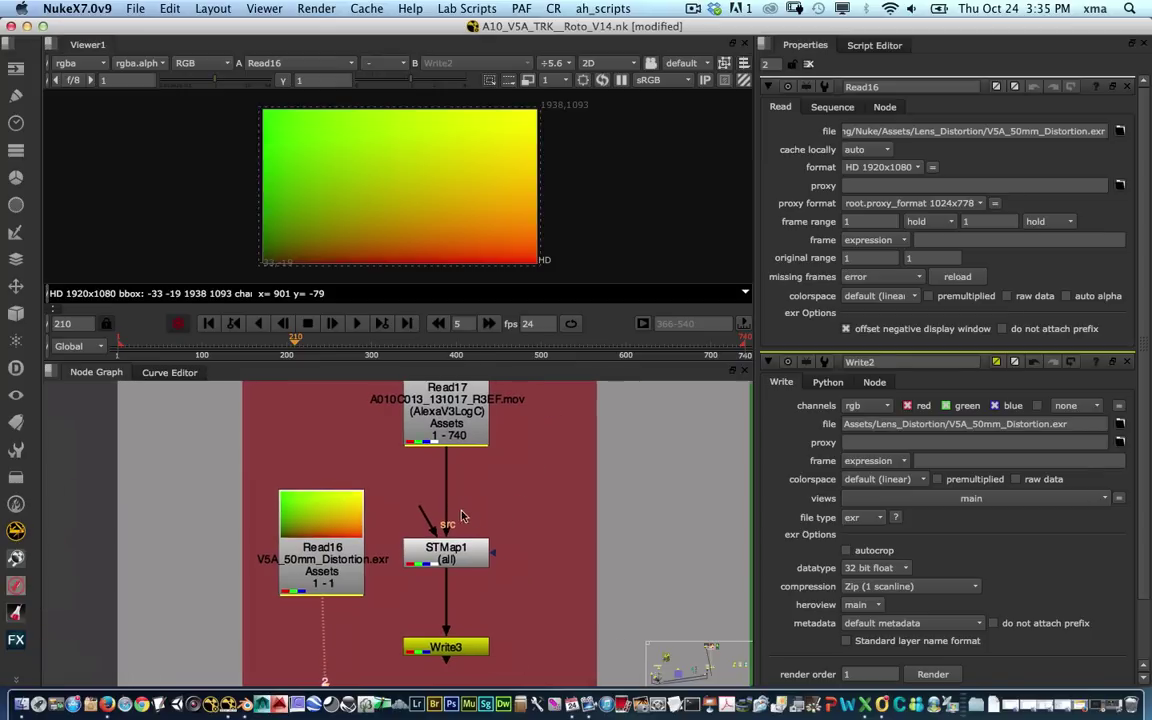
left_click(466, 563)
scroll(480, 551, "up", 1)
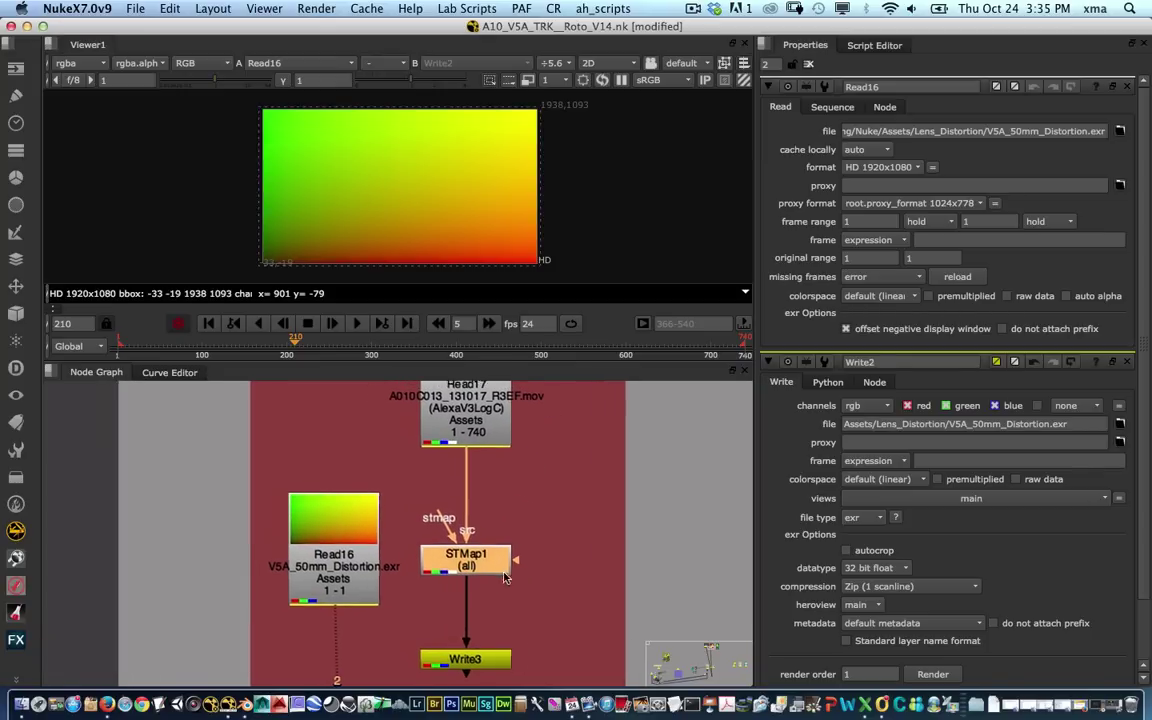
scroll(484, 549, "up", 2)
left_click_drag(416, 508, 390, 487)
scroll(588, 514, "down", 4)
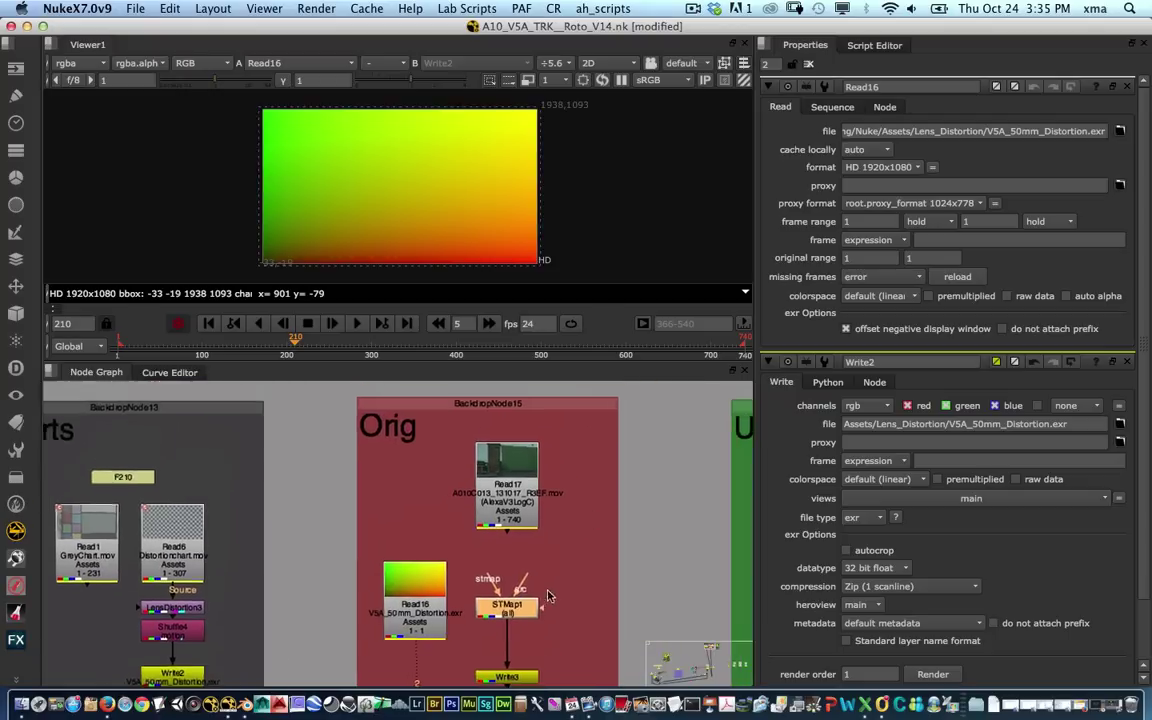
Step: Show the Read17 footage in the viewer and connect the STMap1 node's src input to it
scroll(575, 572, "up", 3)
left_click(503, 482)
key("1")
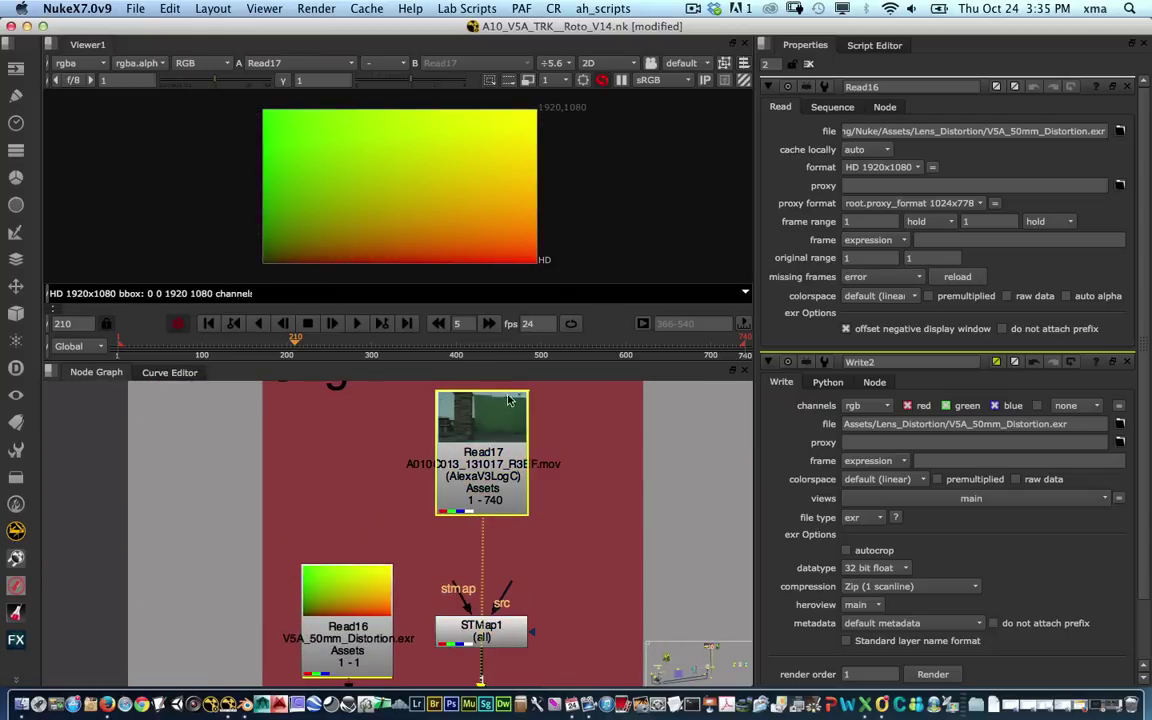
middle_click_drag(527, 565, 543, 545)
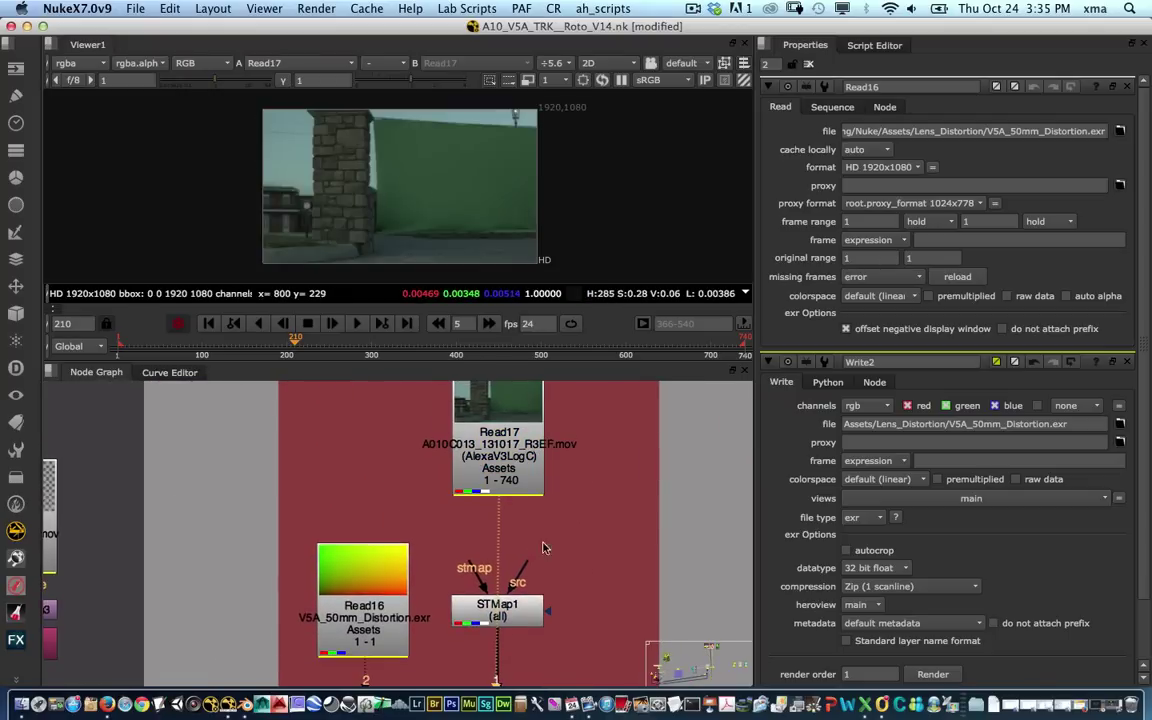
left_click_drag(522, 566, 472, 492)
middle_click_drag(442, 560, 488, 495)
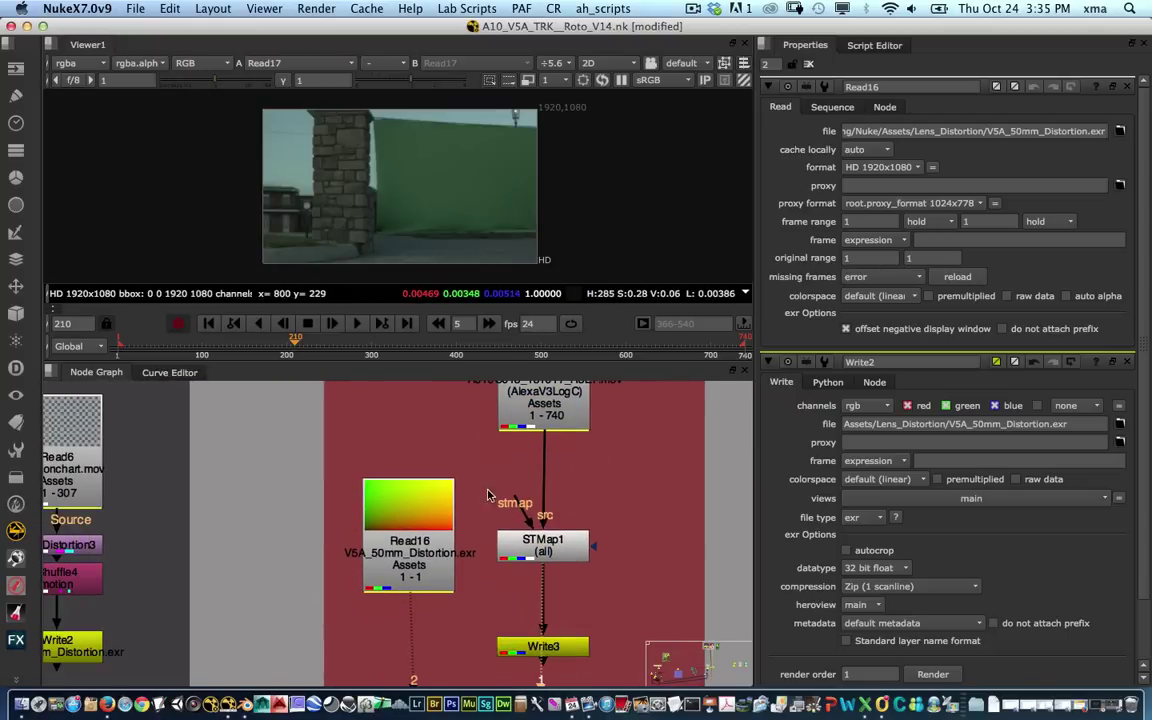
Step: Connect the STMap1 node's stmap input to the Read16 distortion EXR
mouse_move(425, 522)
left_mouse_down()
mouse_move(422, 532)
mouse_move(412, 522)
left_mouse_up()
middle_click_drag(516, 524, 496, 540)
scroll(495, 526, "up", 1)
scroll(495, 528, "up", 1)
left_click_drag(509, 467, 366, 518)
middle_click_drag(438, 535, 385, 528)
Step: Open the STMap1 node's properties and set its UV channels to rgb
double_click(493, 517)
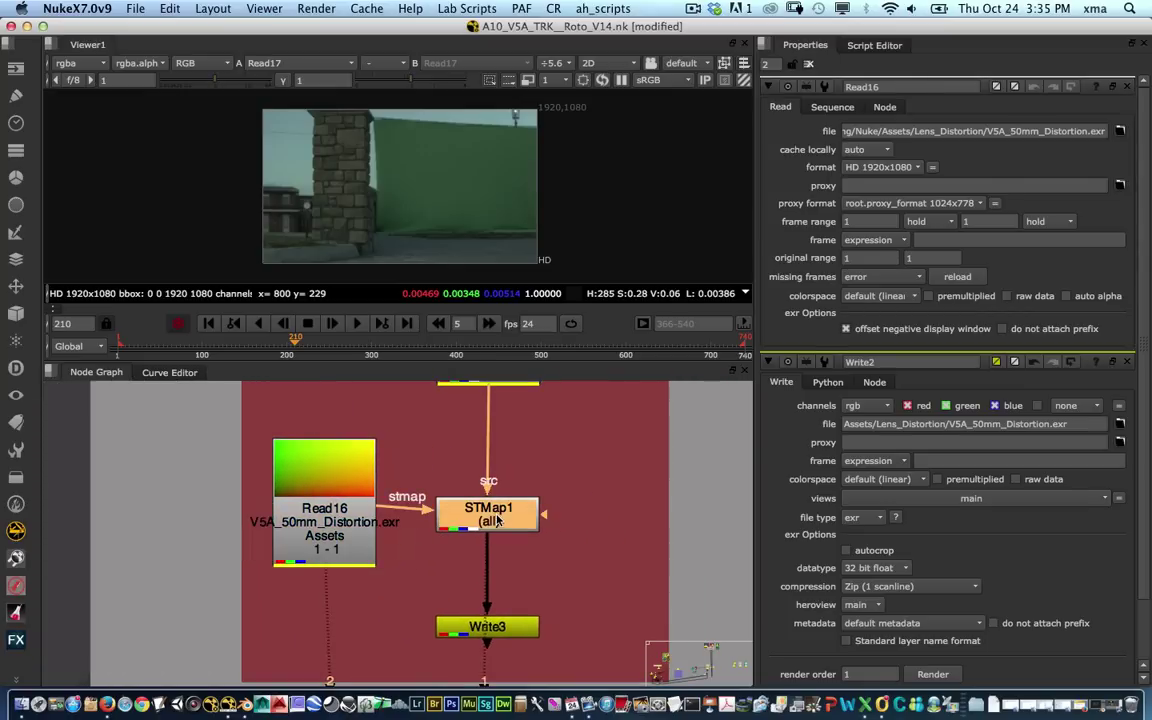
left_click(845, 148)
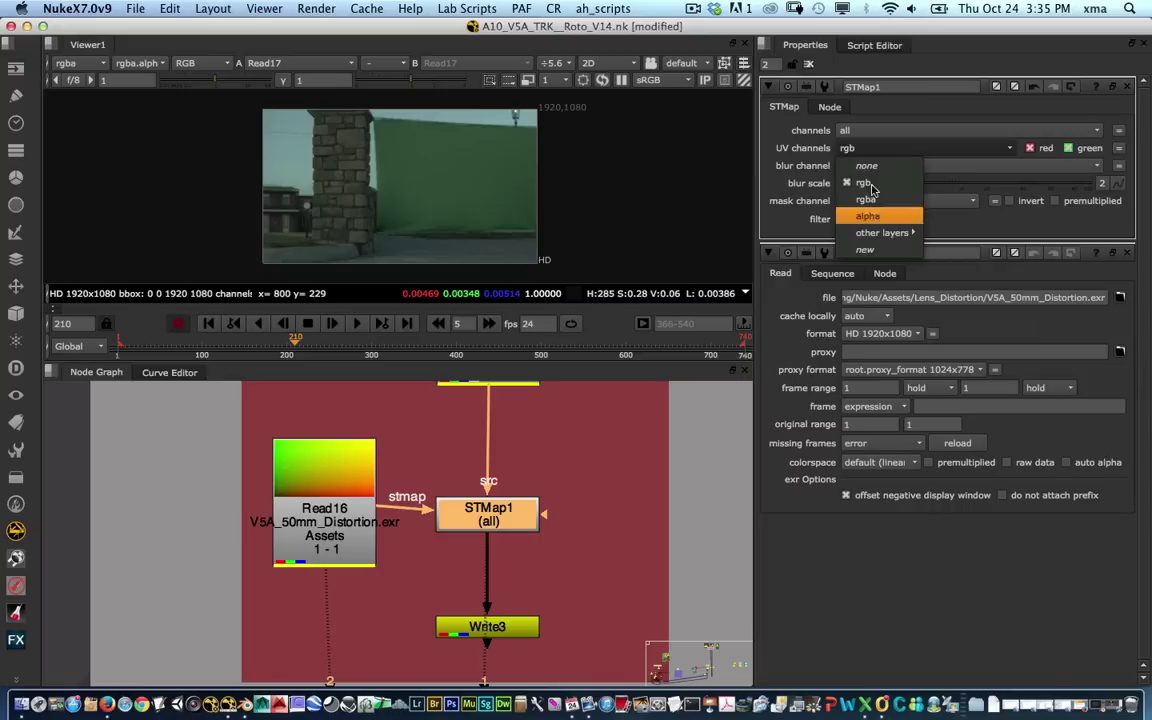
left_click(866, 160)
left_click(867, 150)
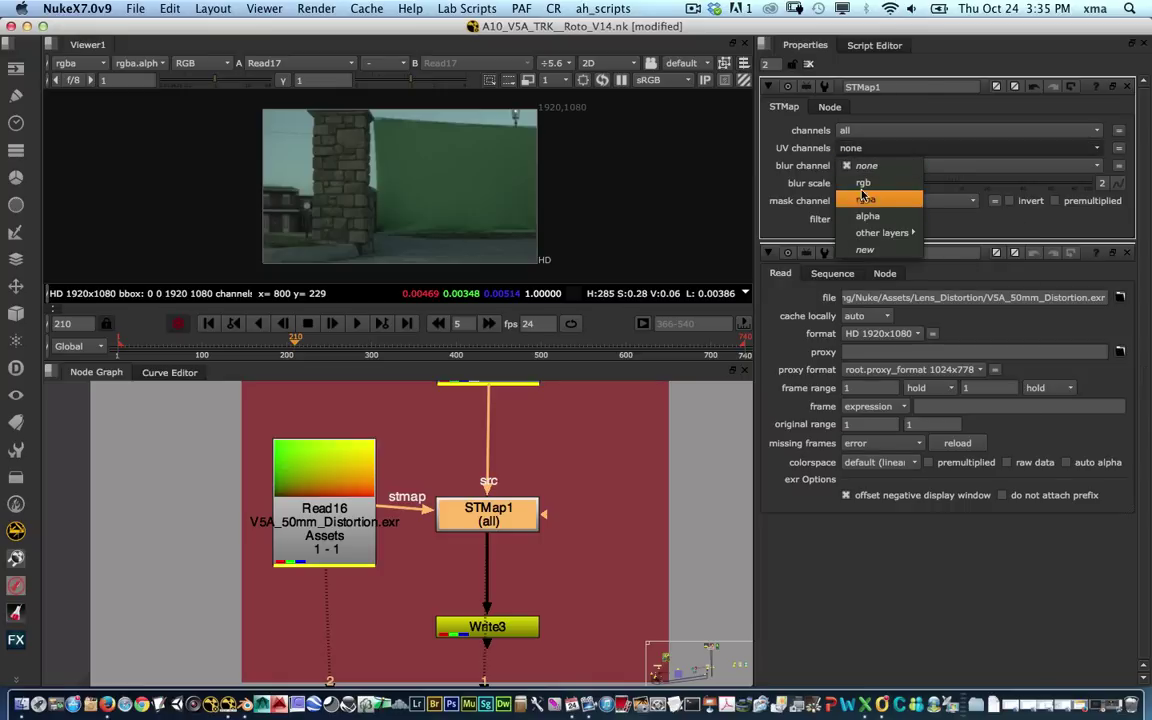
left_click(790, 180)
Step: Show the STMap1 node's output in the viewer and disable the node to compare it with the original footage
middle_click_drag(570, 580, 578, 567)
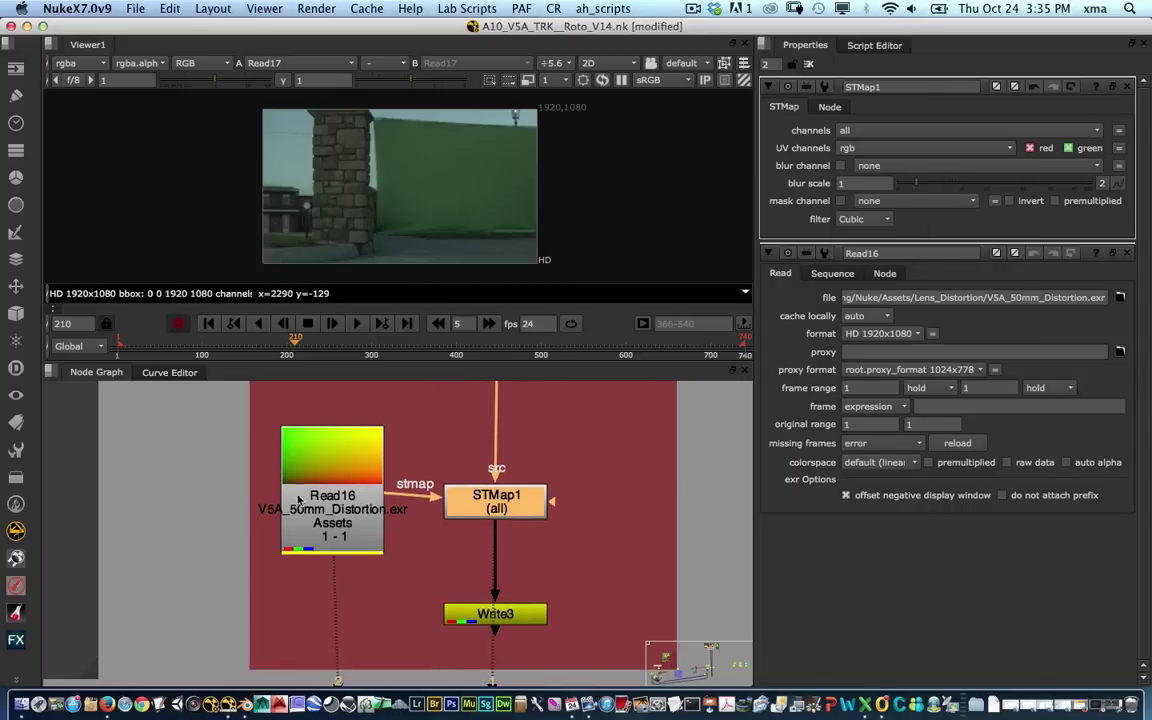
left_click_drag(309, 489, 304, 501)
middle_click_drag(562, 538, 545, 511)
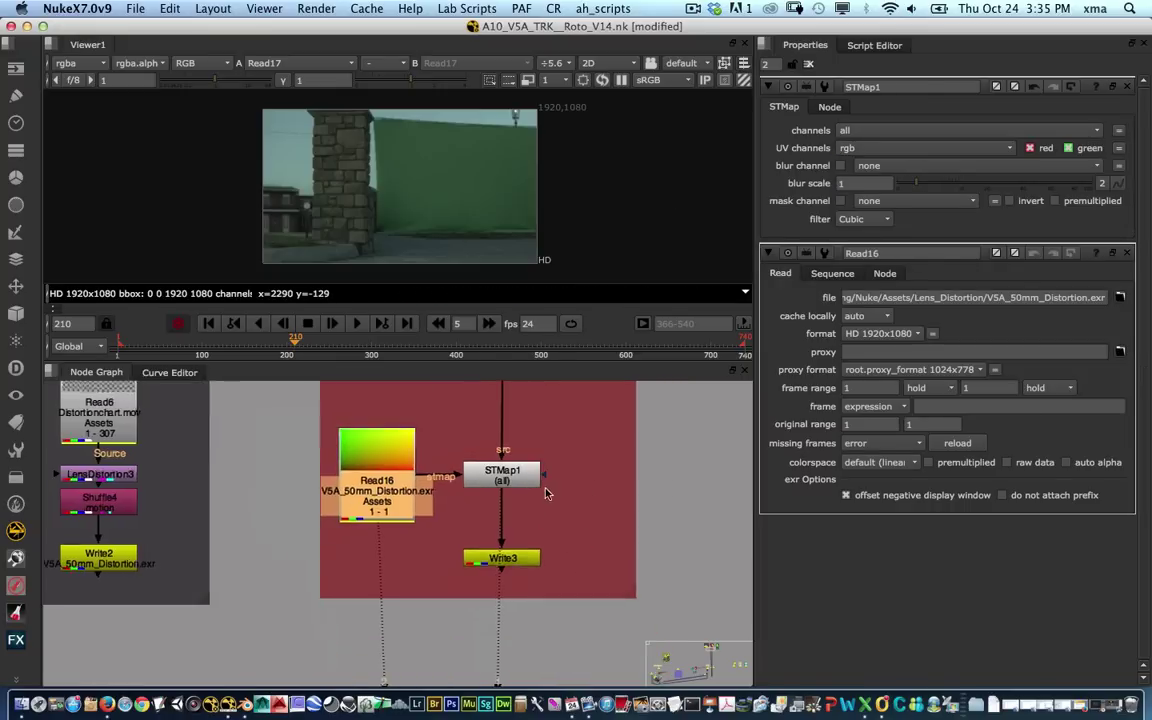
scroll(546, 492, "up", 3)
left_click(503, 490)
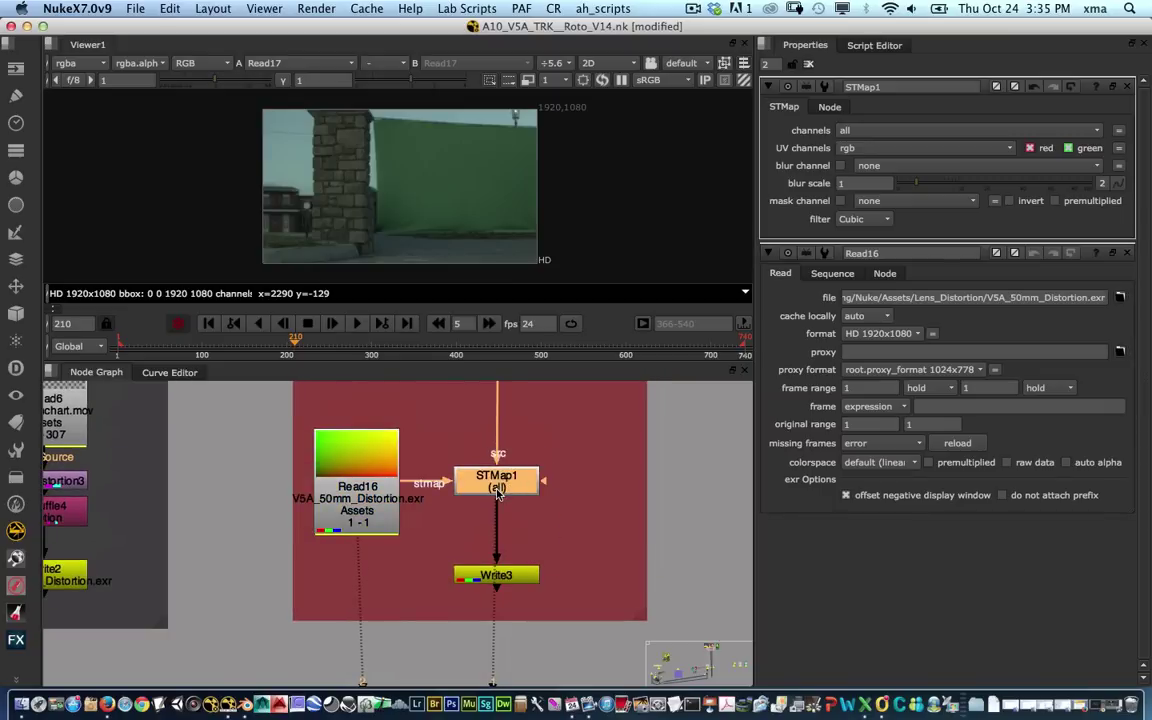
key("1")
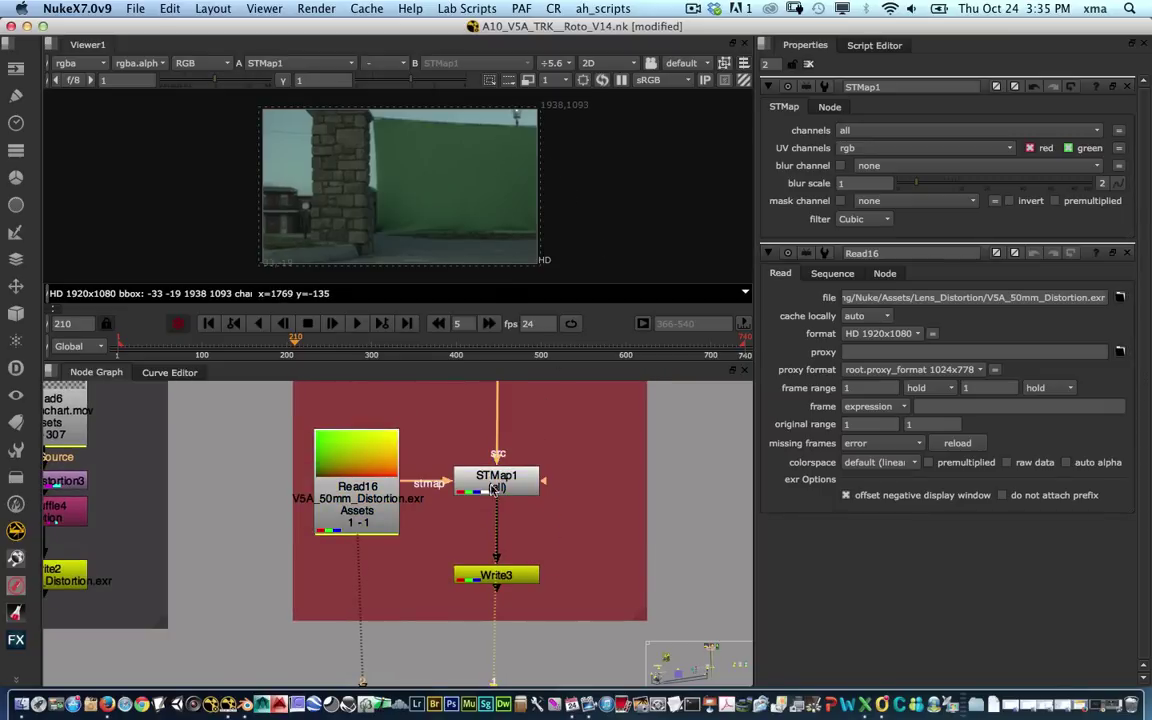
left_click(513, 489)
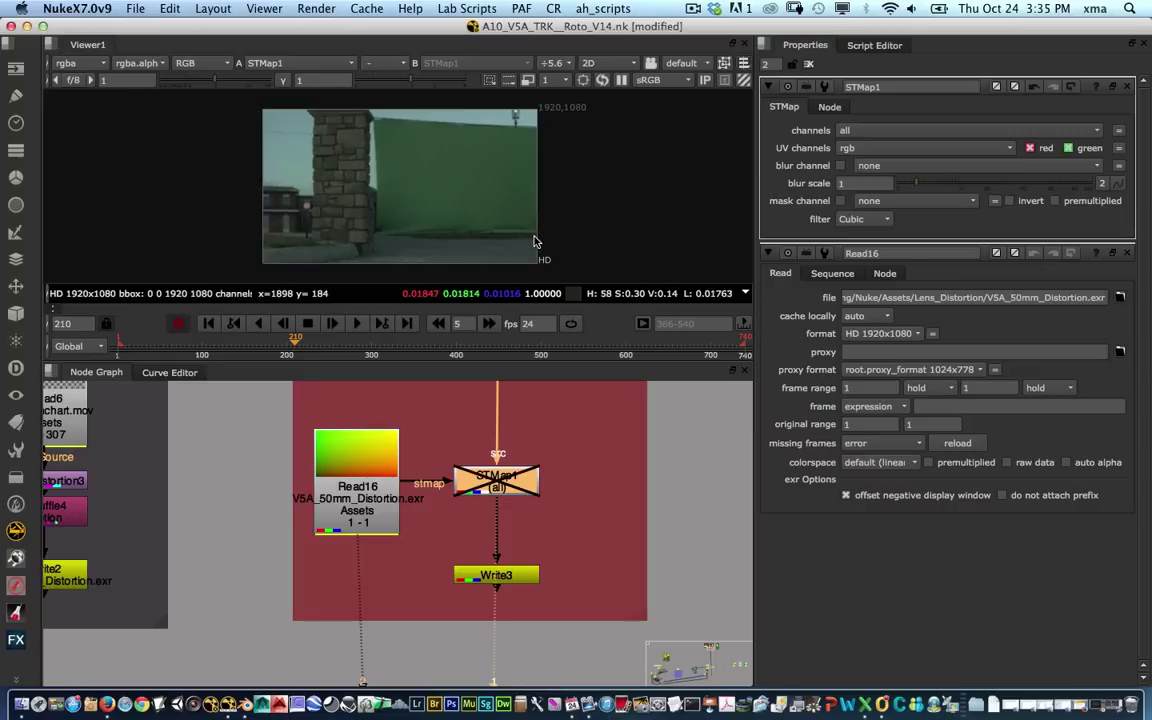
Step: Compare the footage with STMap1 enabled and disabled at frames 506 and 548, leaving the node enabled
left_click(550, 348)
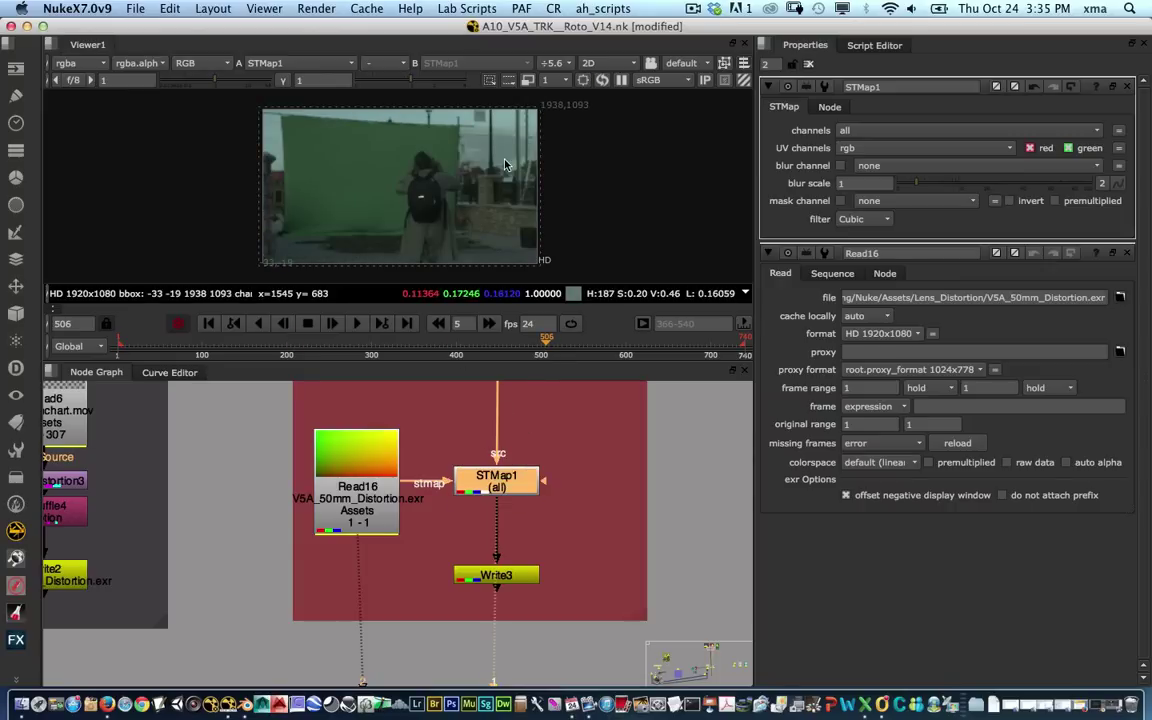
key("d")
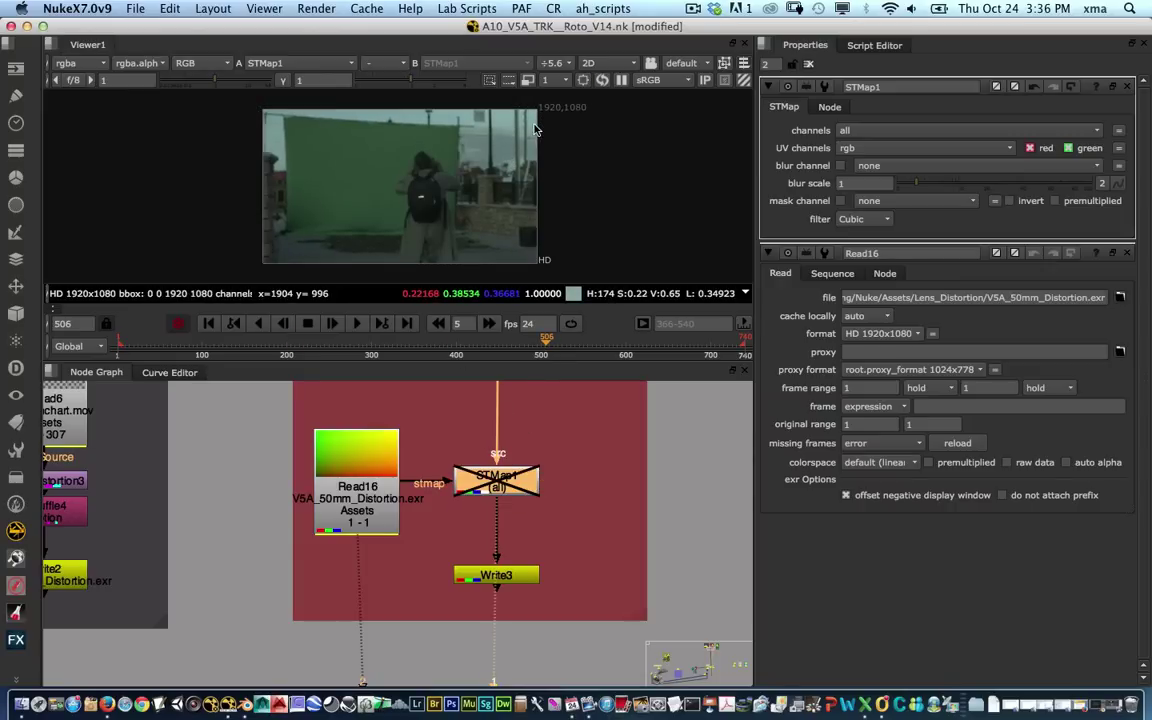
left_click(582, 345)
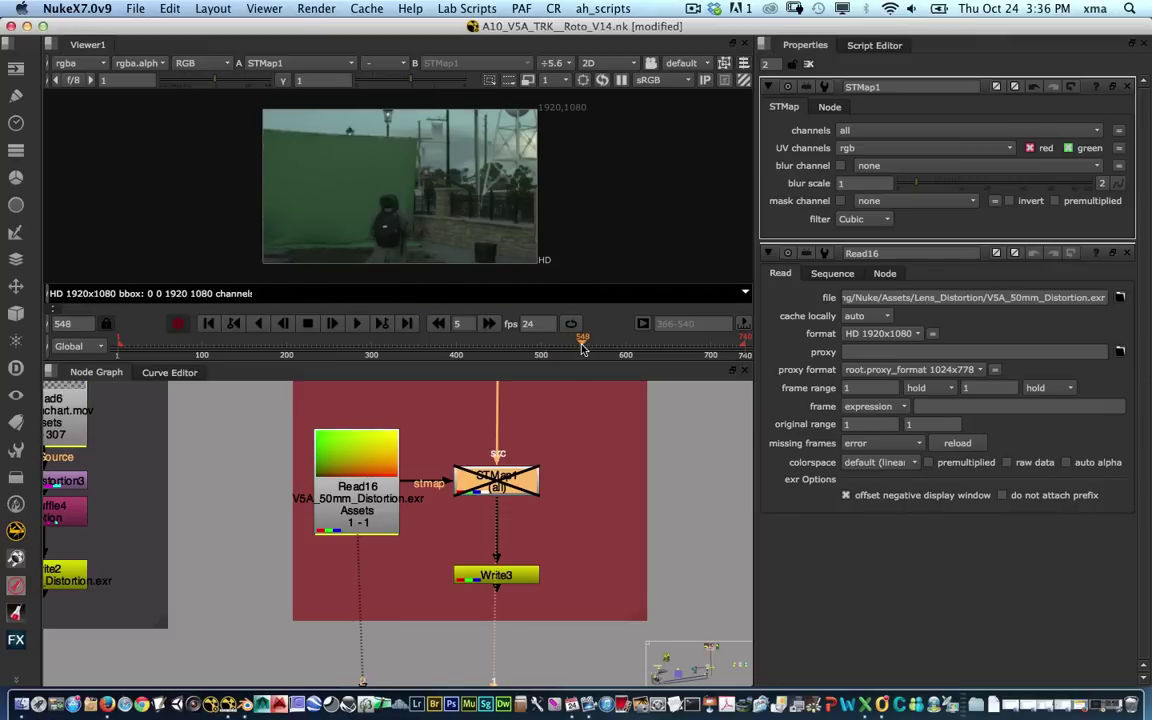
key("d")
key("d")
key("d")
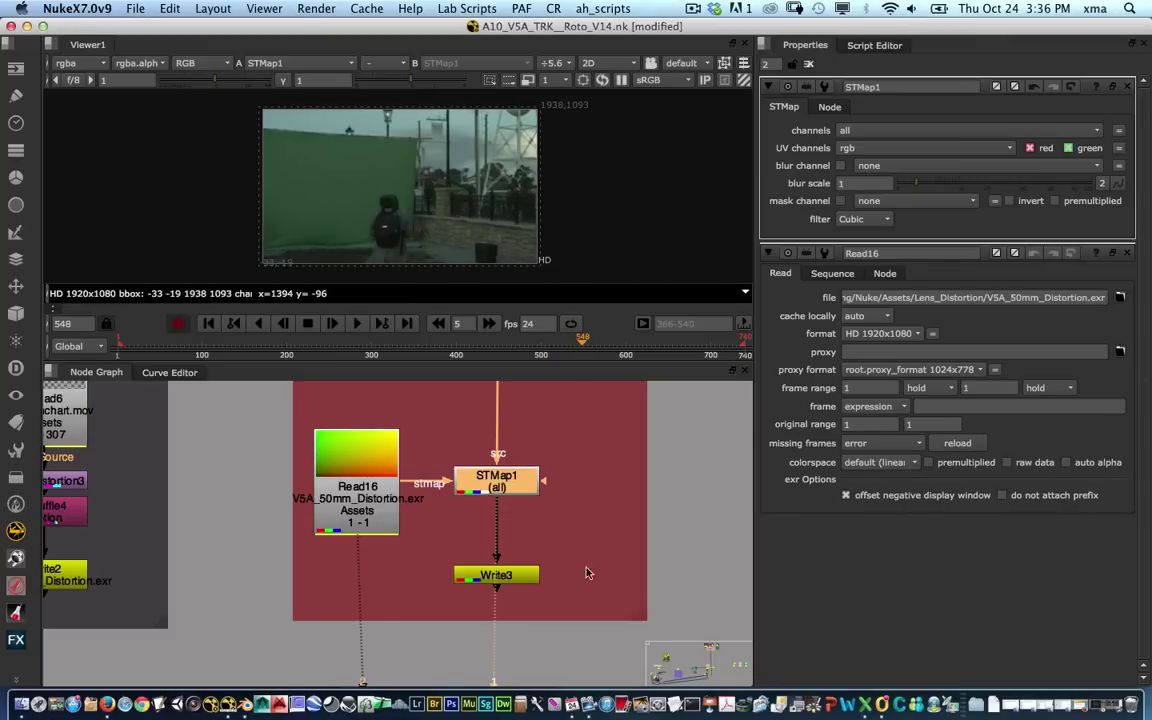
Step: Examine the Orig and Undistorted sections of the node graph
scroll(527, 510, "down", 5)
scroll(480, 482, "up", 6)
scroll(541, 538, "down", 3)
middle_click_drag(571, 480, 489, 586)
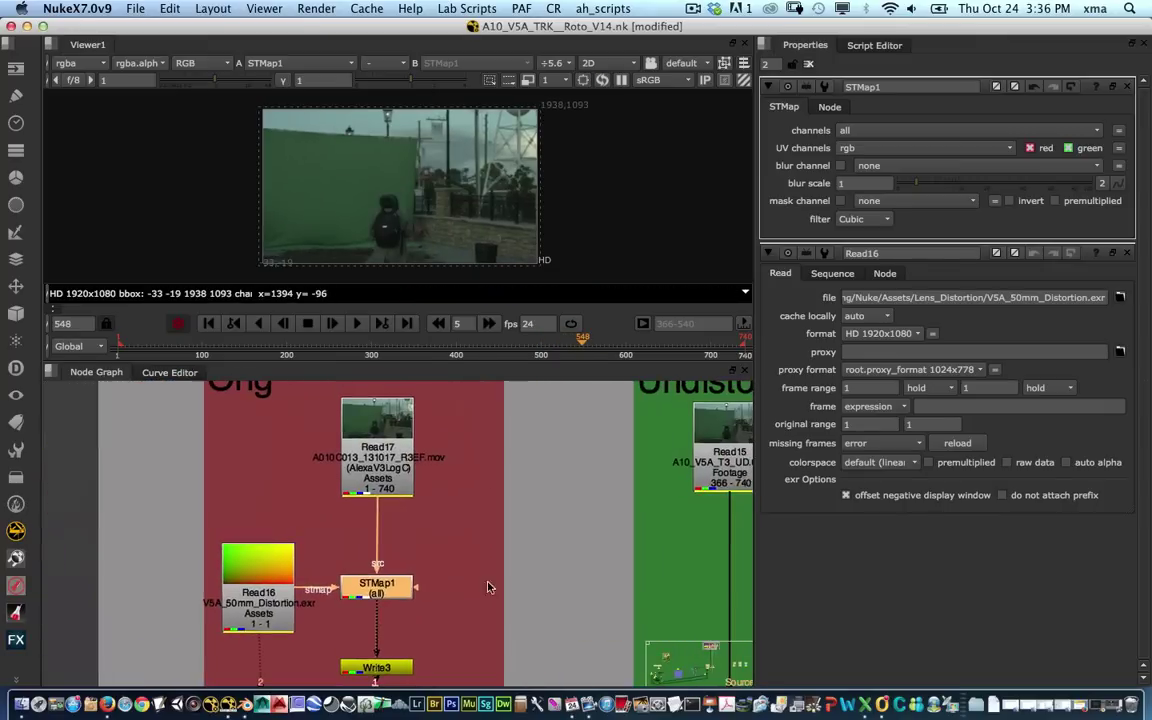
scroll(489, 586, "down", 3)
middle_click_drag(522, 548, 465, 560)
middle_click_drag(547, 526, 498, 497)
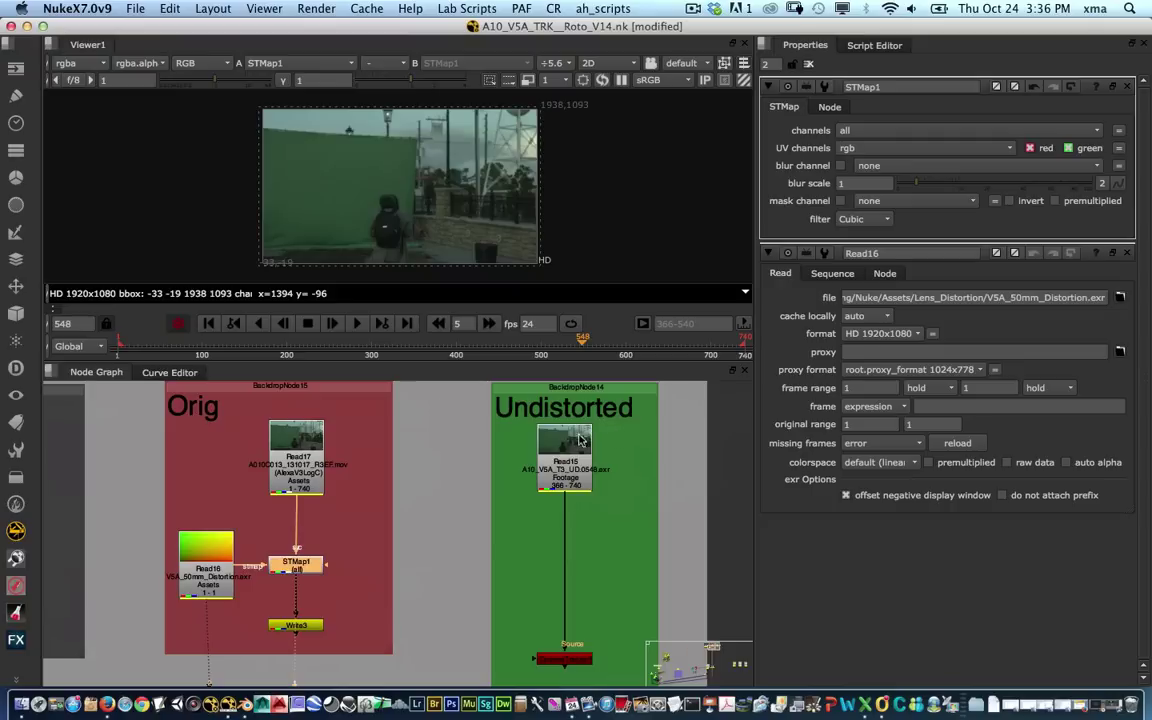
middle_click_drag(420, 540, 451, 510)
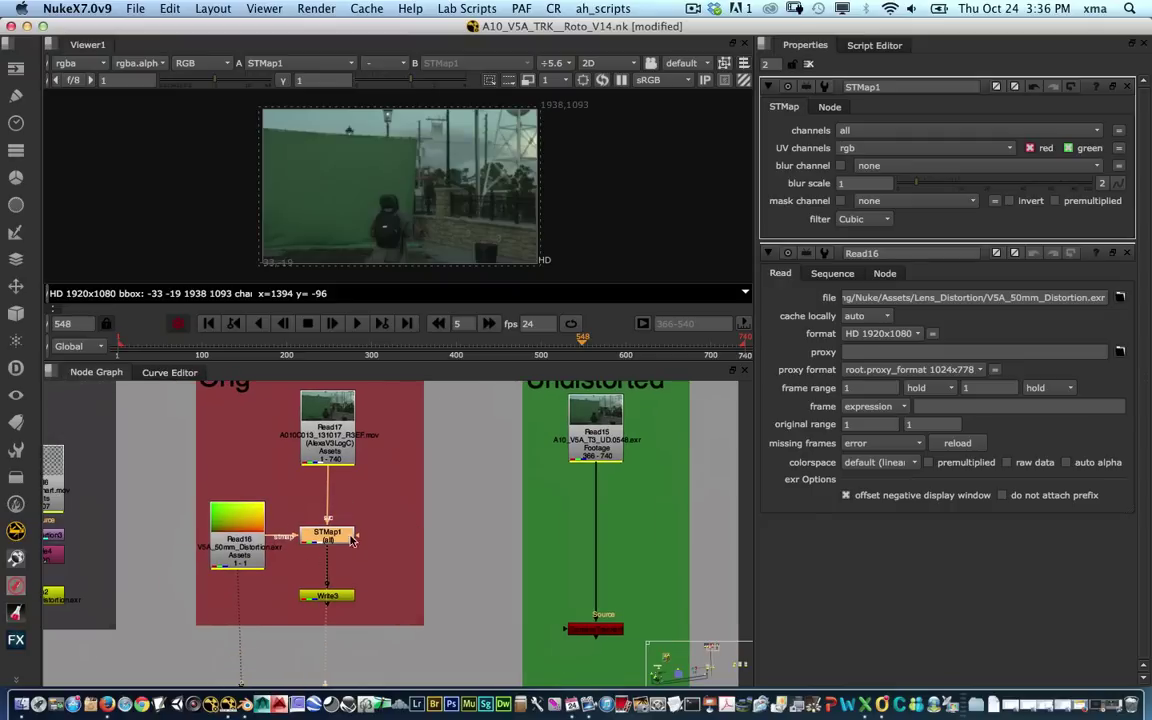
Step: Inspect the Read15 node in the Undistorted section and show its A10_V5A_T3_UD footage in the viewer
scroll(380, 558, "up", 5)
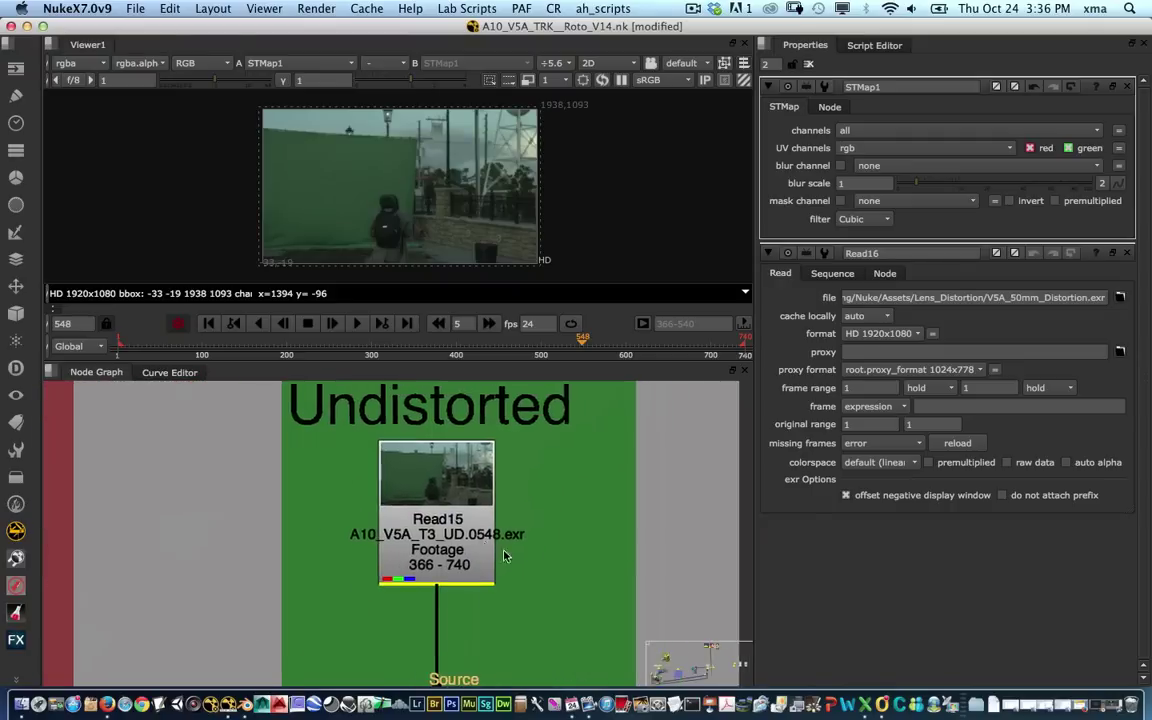
scroll(481, 543, "up", 2)
scroll(439, 543, "up", 2)
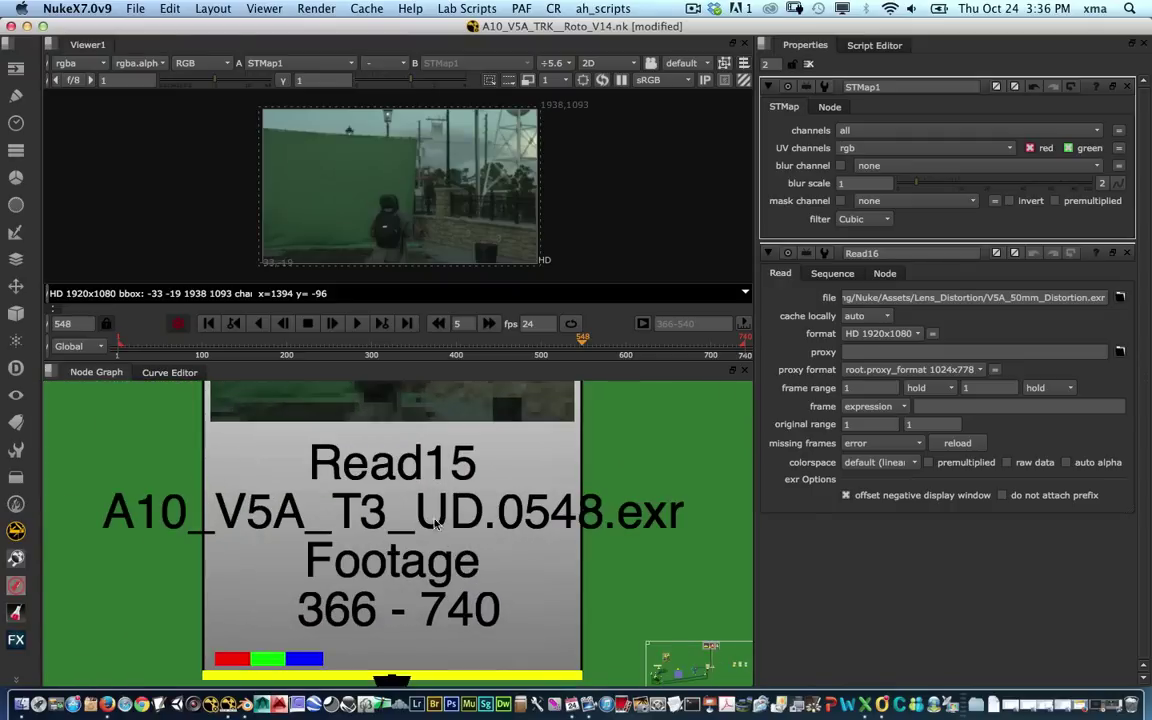
scroll(603, 510, "down", 8)
scroll(480, 500, "up", 5)
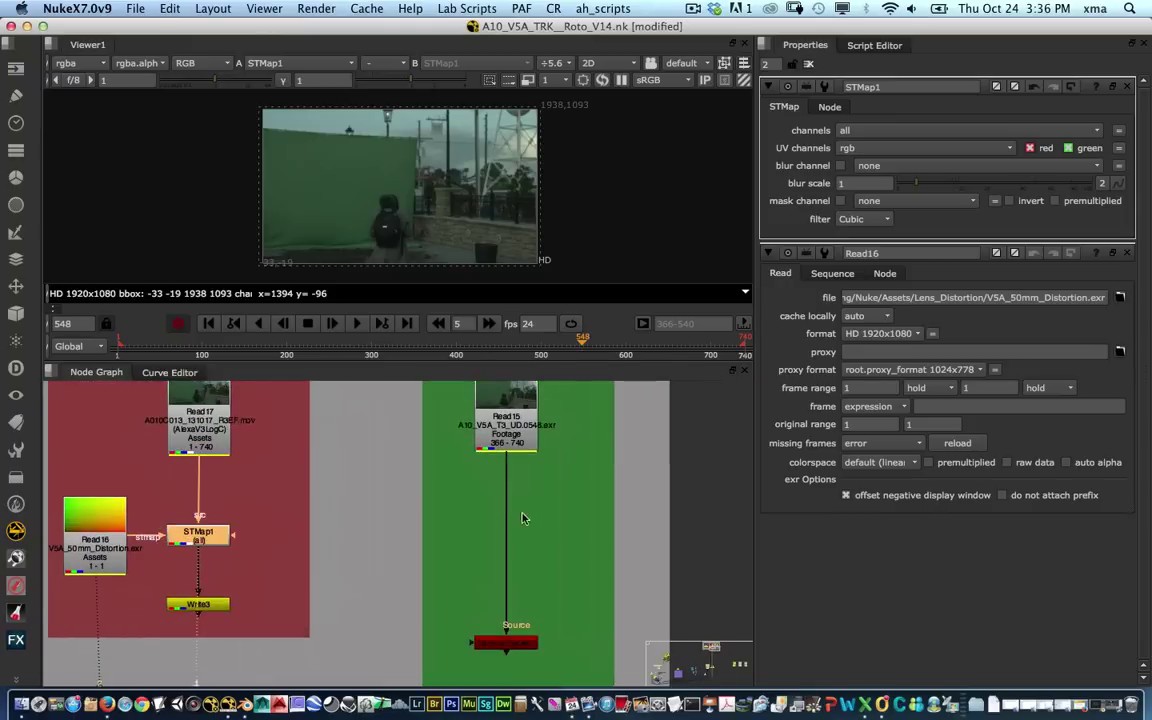
middle_click_drag(353, 530, 393, 525)
left_click(313, 583)
middle_click_drag(504, 504, 408, 561)
left_click(550, 475)
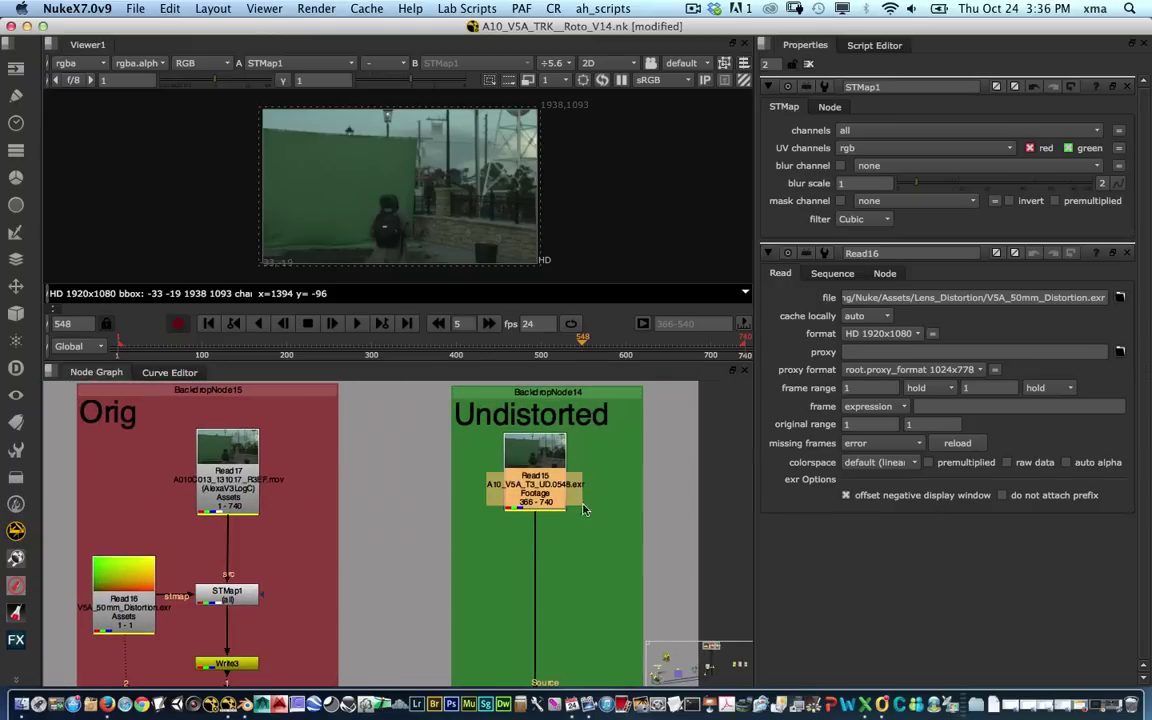
key("1")
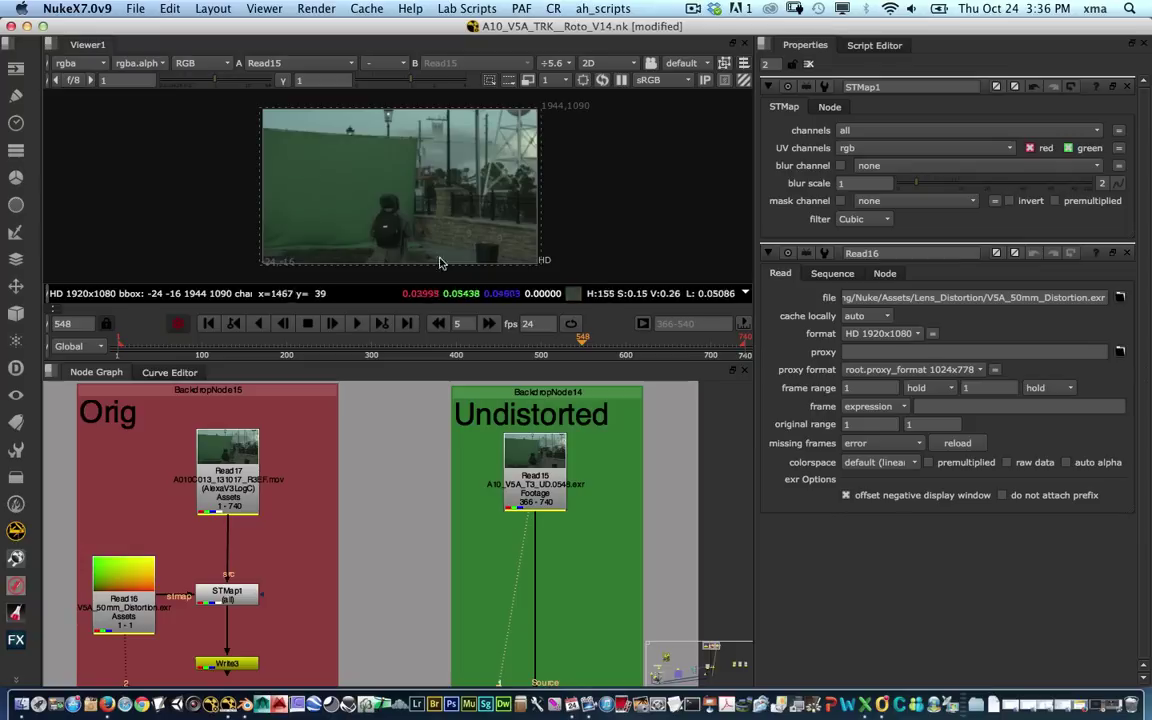
Step: Show the output of the CameraTracker1 node below Read15 in the viewer
left_click(537, 546)
middle_click_drag(552, 578, 545, 477)
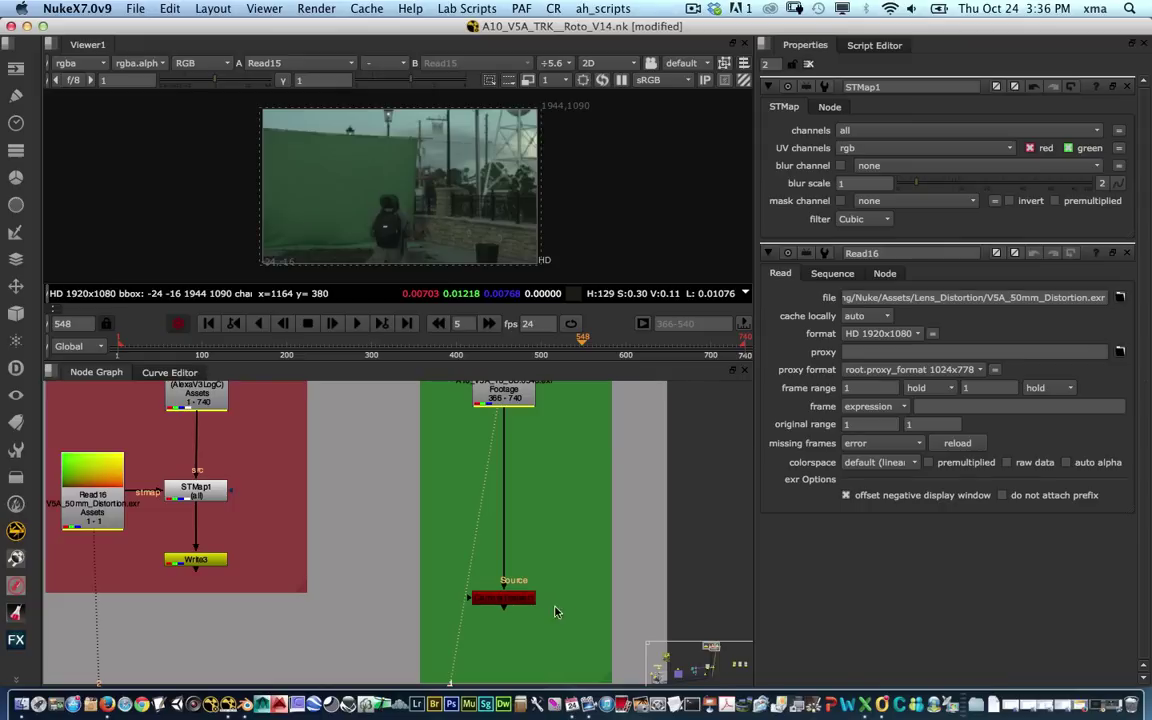
middle_click_drag(557, 612, 527, 580)
left_click(478, 567)
key("1")
left_click(558, 479)
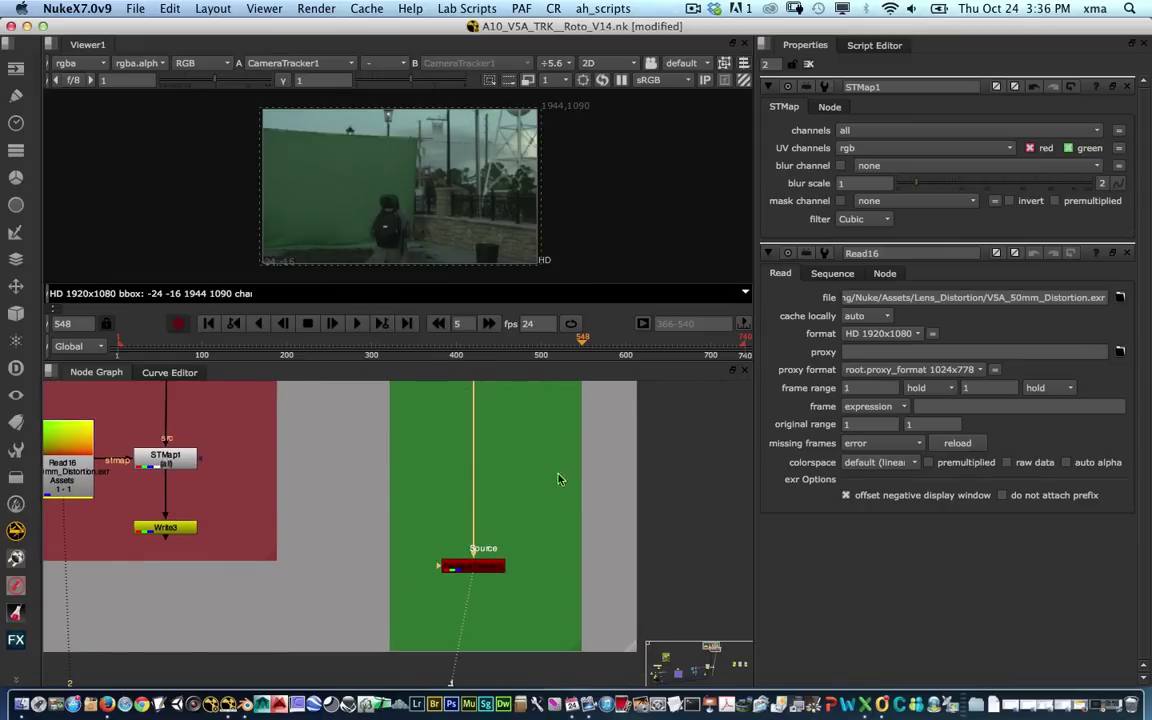
Step: Review the whole Lens Distortion Pipeline backdrop with its Charts, Orig and Undistorted sections
scroll(560, 479, "down", 3)
middle_click_drag(510, 489, 532, 549)
scroll(494, 563, "up", 2)
scroll(604, 548, "down", 1)
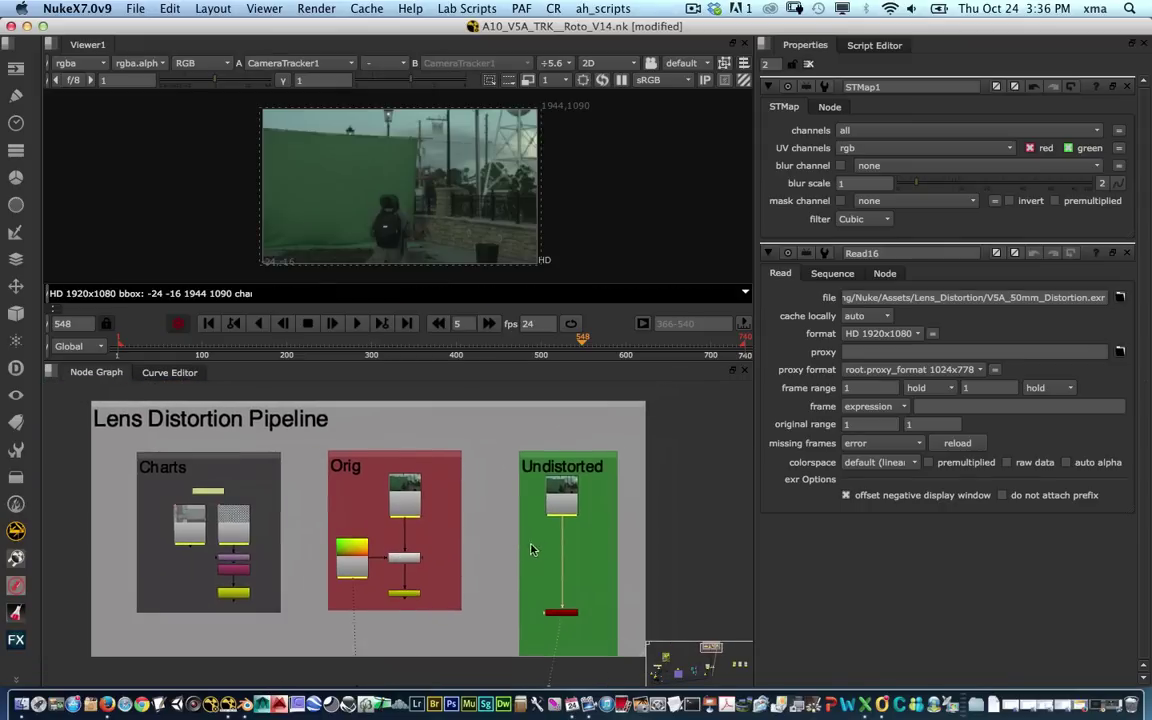
scroll(531, 549, "up", 1)
scroll(538, 535, "down", 1)
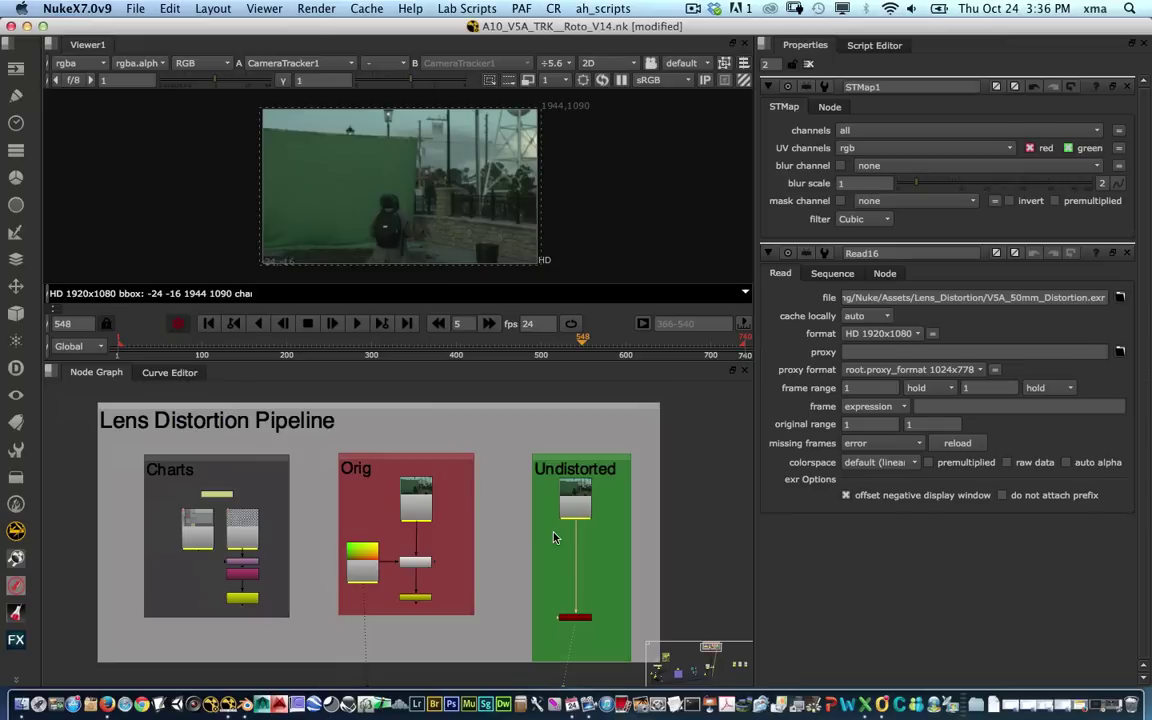